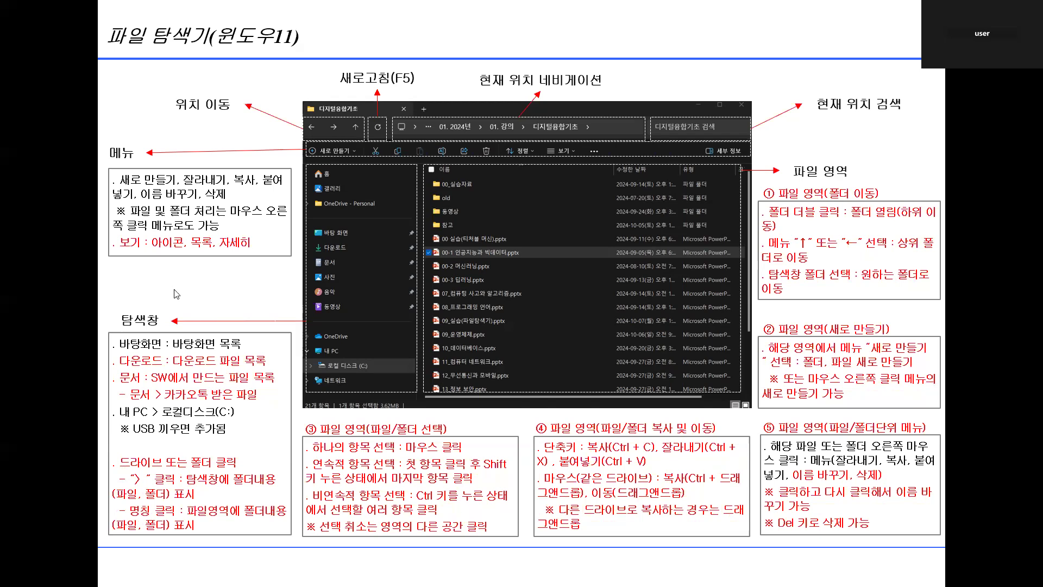
- Show the desktop, open a File Explorer window, and reposition and enlarge it
{"action": "key", "text": "super+d"}
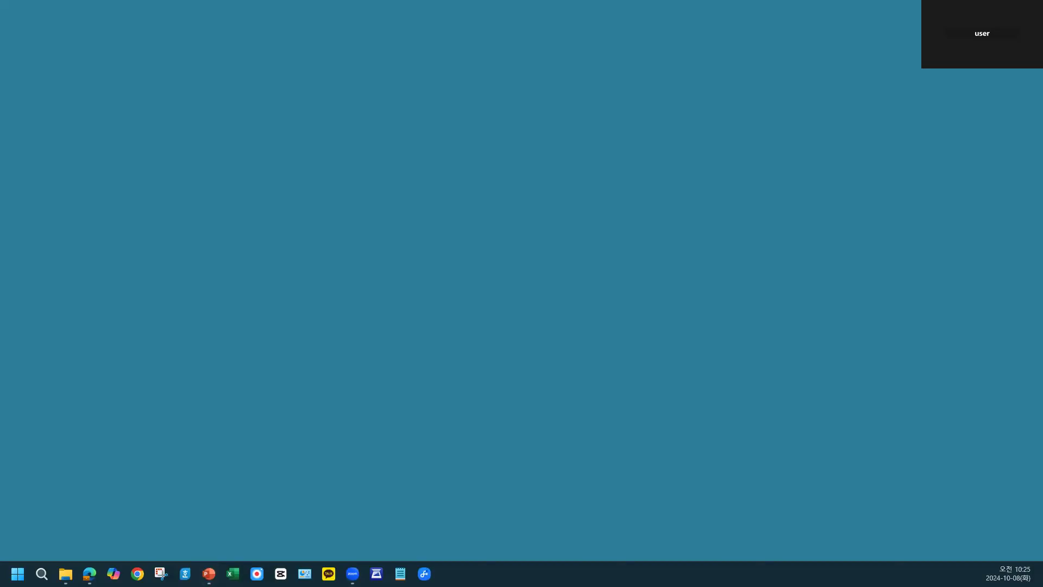
{"action": "key", "text": "super+e"}
{"action": "left_click_drag", "start_coordinate": [405, 147], "coordinate": [352, 63]}
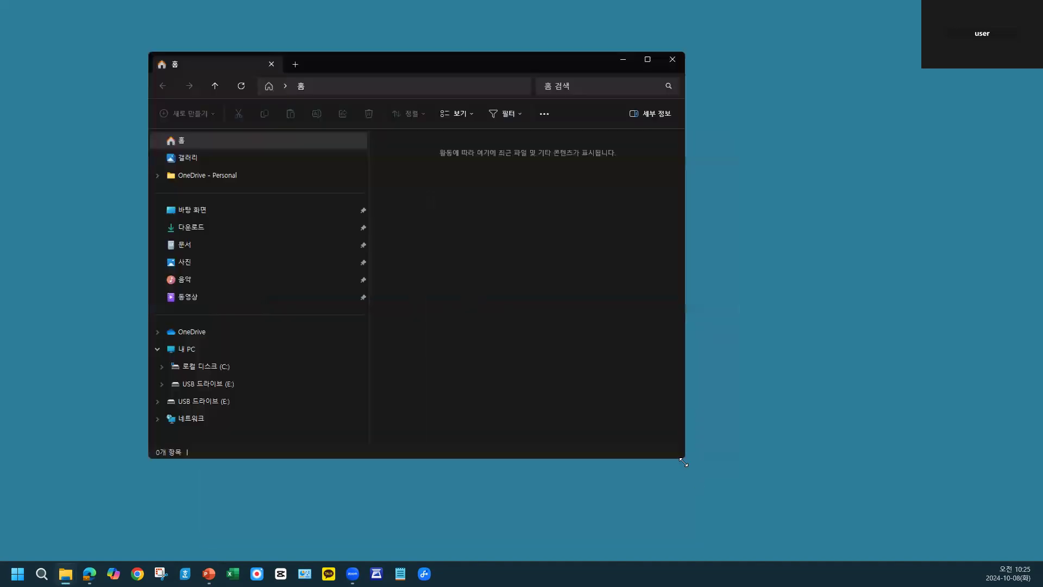
{"action": "left_click_drag", "start_coordinate": [683, 462], "coordinate": [838, 485]}
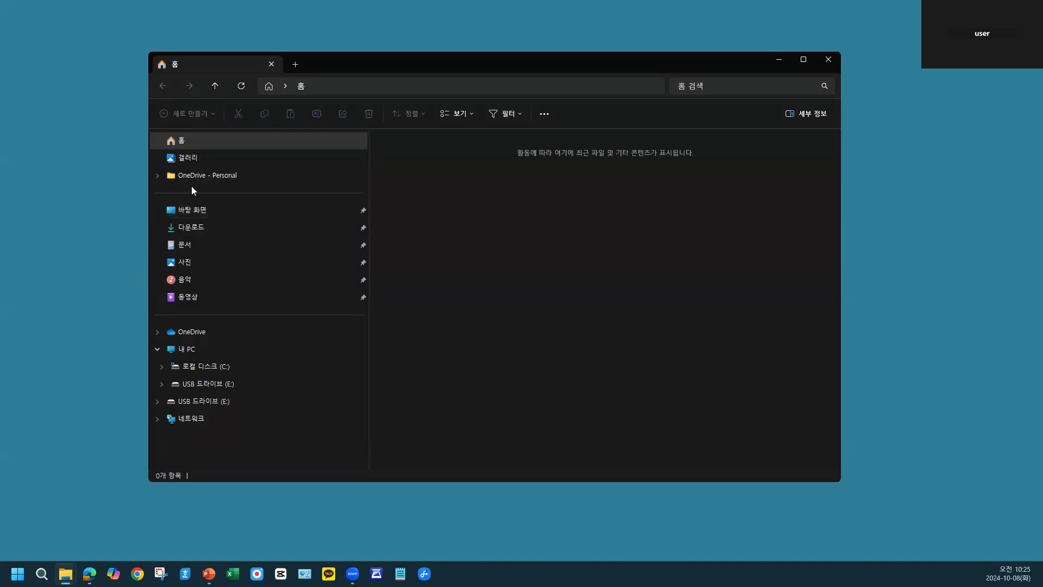
- View the contents of the 바탕 화면, 다운로드 and 문서 folders
{"action": "left_click", "coordinate": [198, 215]}
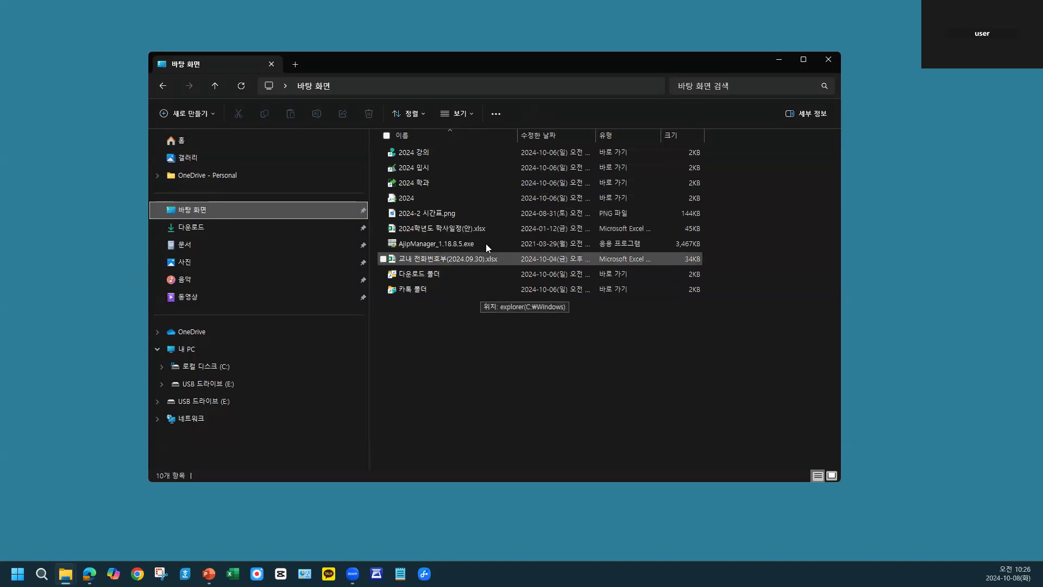
{"action": "left_click", "coordinate": [194, 231]}
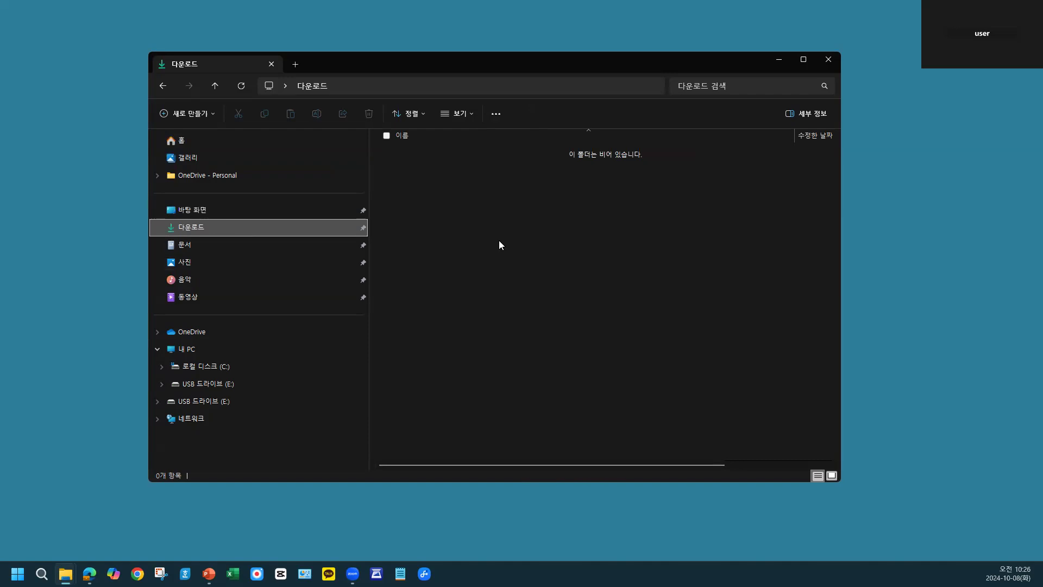
{"action": "left_click", "coordinate": [198, 256]}
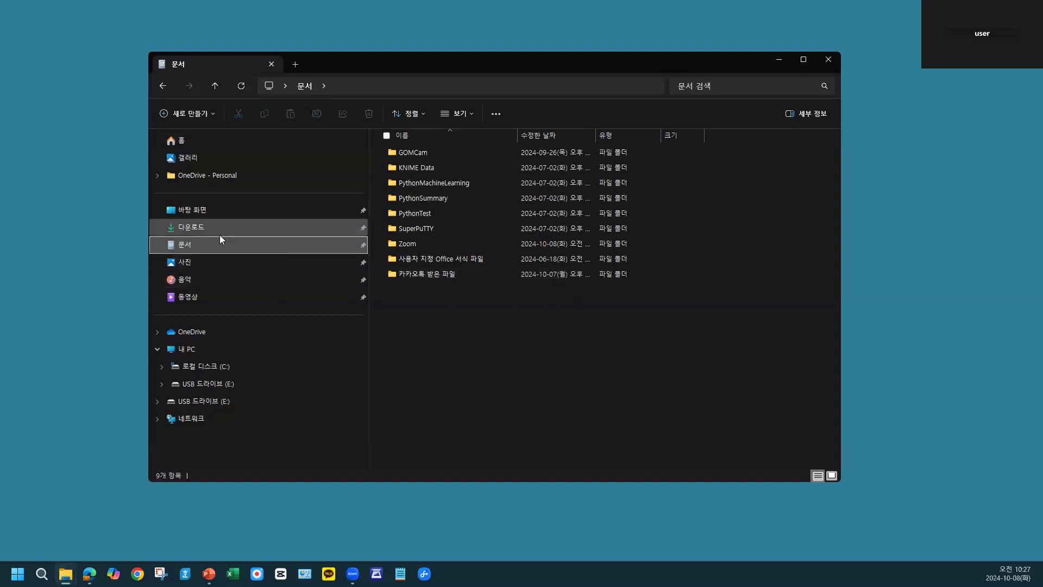
- Look inside the 카카오톡 받은 파일 folder under 문서, revisit 다운로드, and return to 카카오톡 받은 파일
{"action": "double_click", "coordinate": [440, 277]}
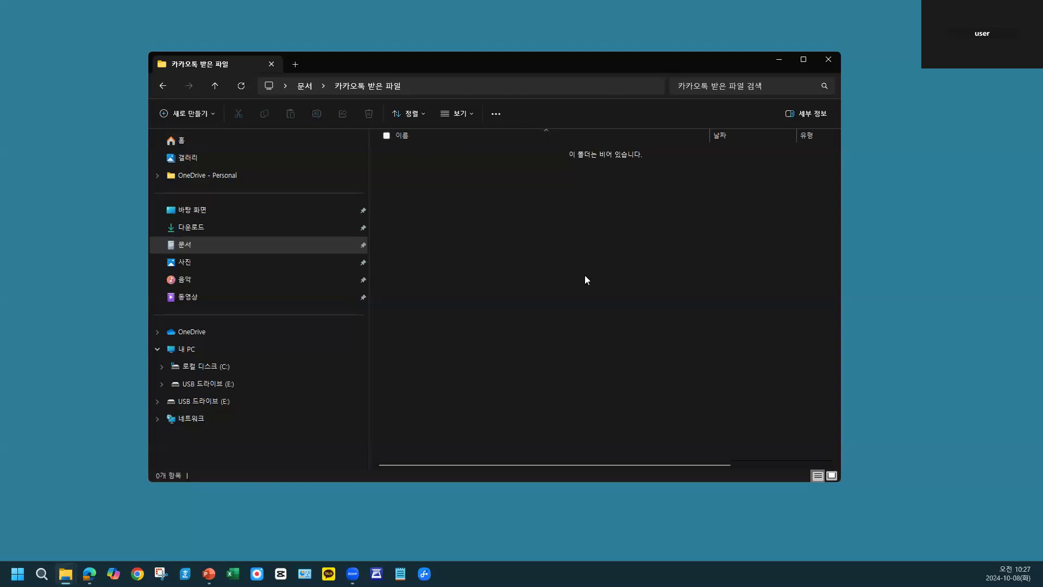
{"action": "left_click", "coordinate": [194, 248]}
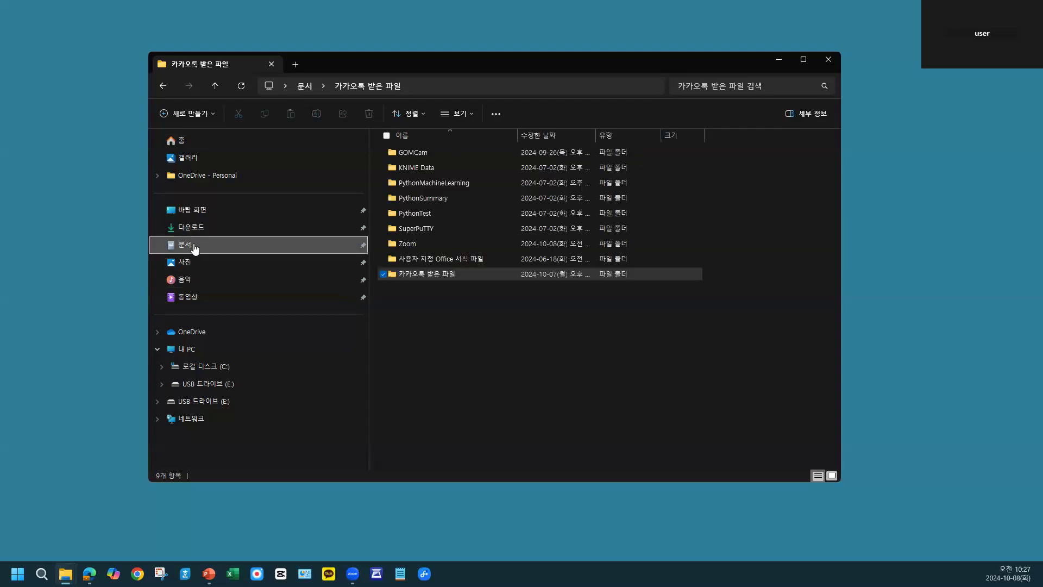
{"action": "left_click", "coordinate": [195, 230]}
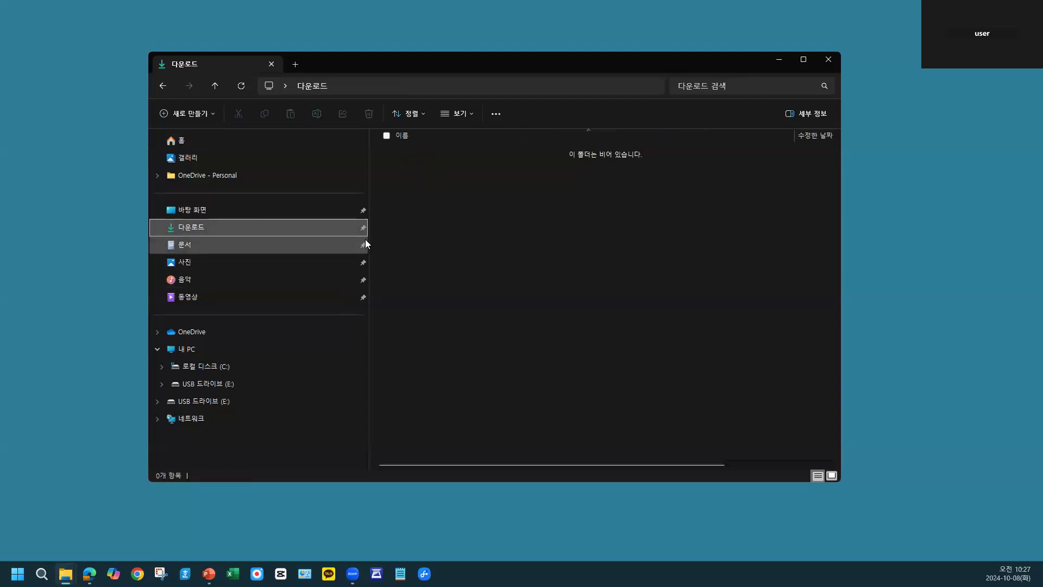
{"action": "left_click", "coordinate": [216, 245]}
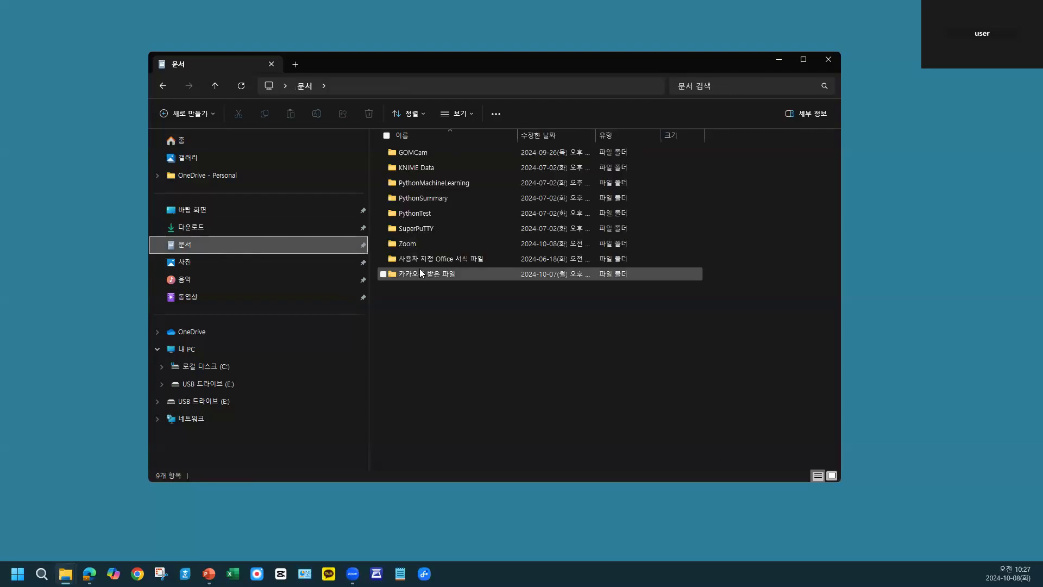
{"action": "double_click", "coordinate": [423, 276]}
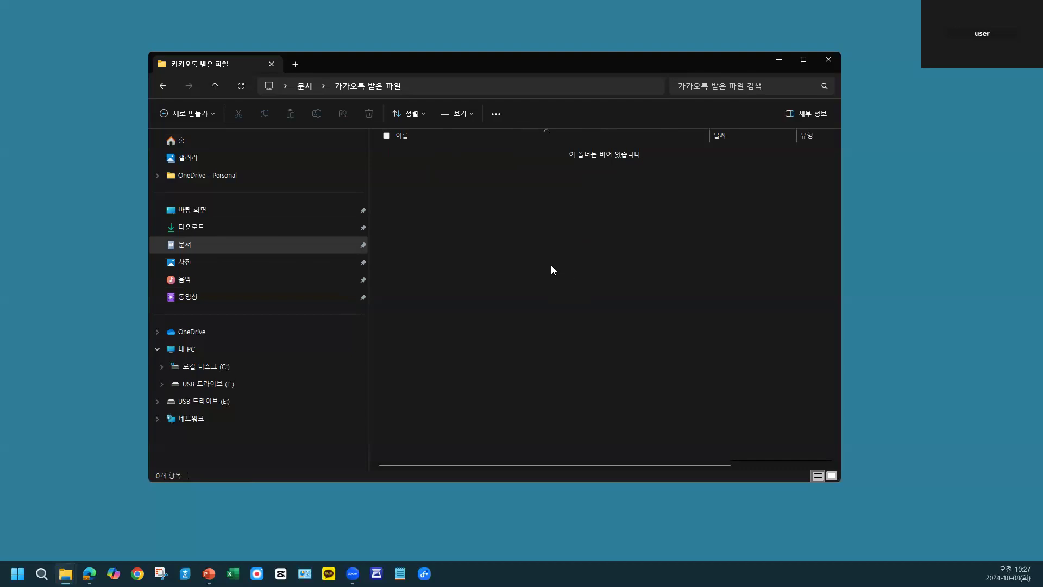
- Collapse and re-expand 내 PC in the folder tree, and view the contents of 로컬 디스크 (C:) and USB 드라이브 (E:)
{"action": "left_click", "coordinate": [157, 349]}
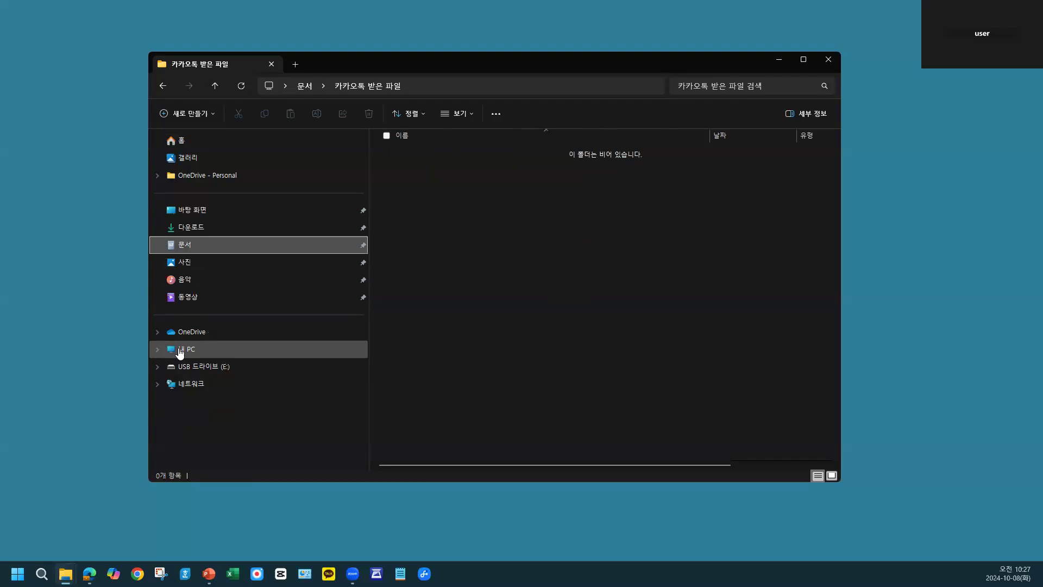
{"action": "left_click", "coordinate": [160, 350]}
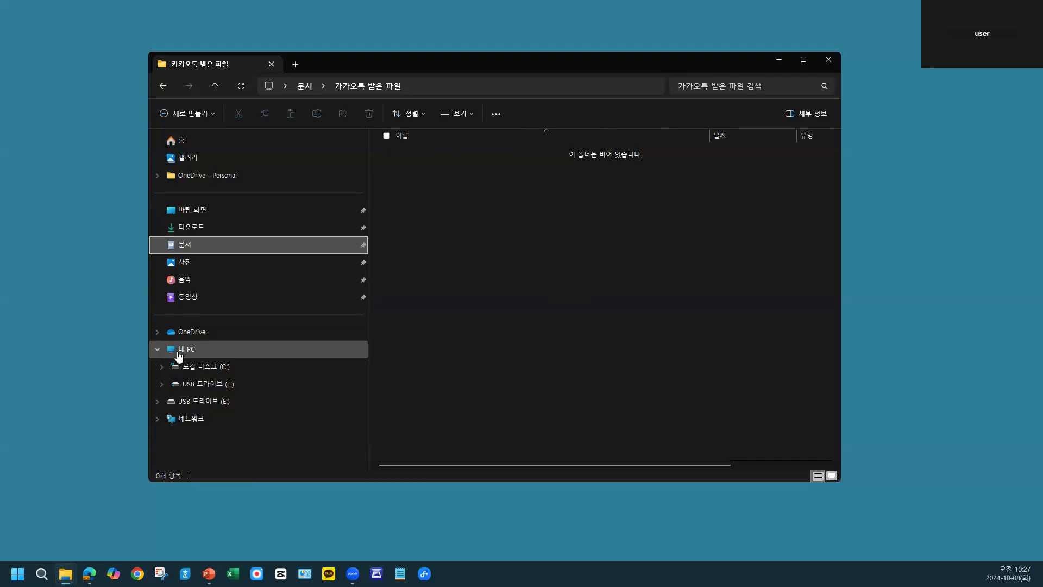
{"action": "left_click", "coordinate": [207, 367]}
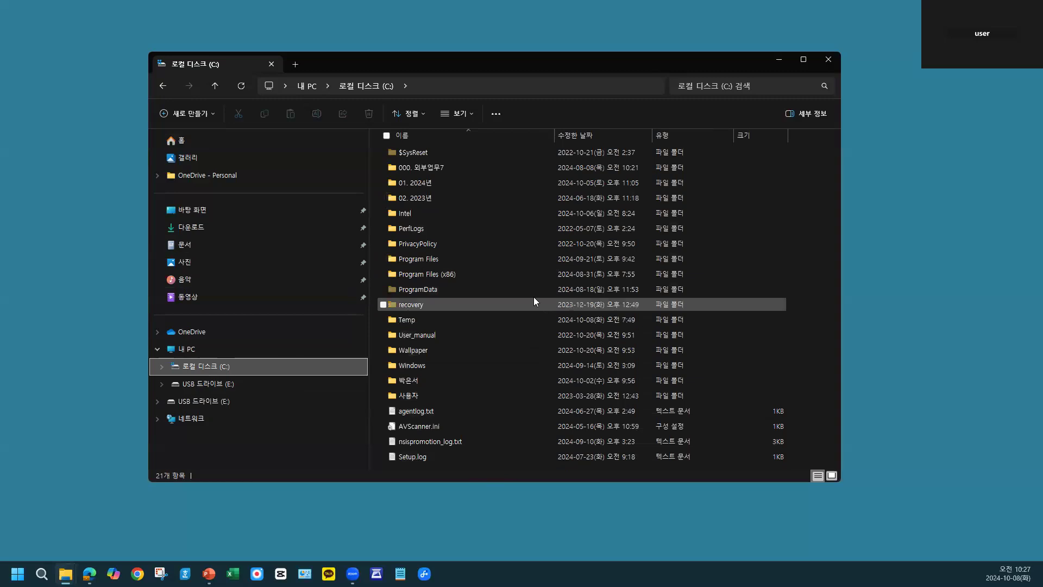
{"action": "mouse_move", "coordinate": [524, 292]}
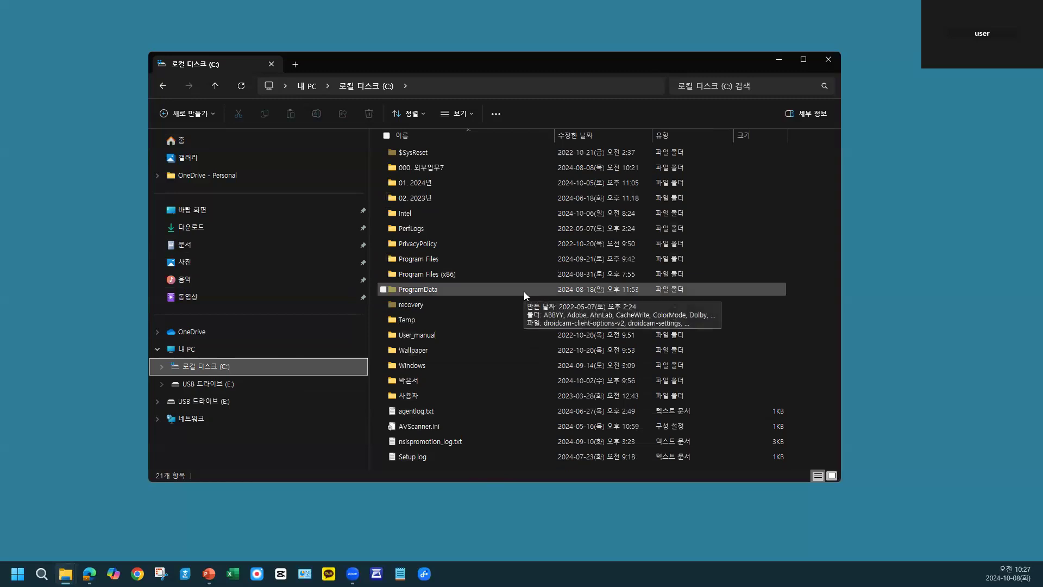
{"action": "left_click", "coordinate": [211, 406]}
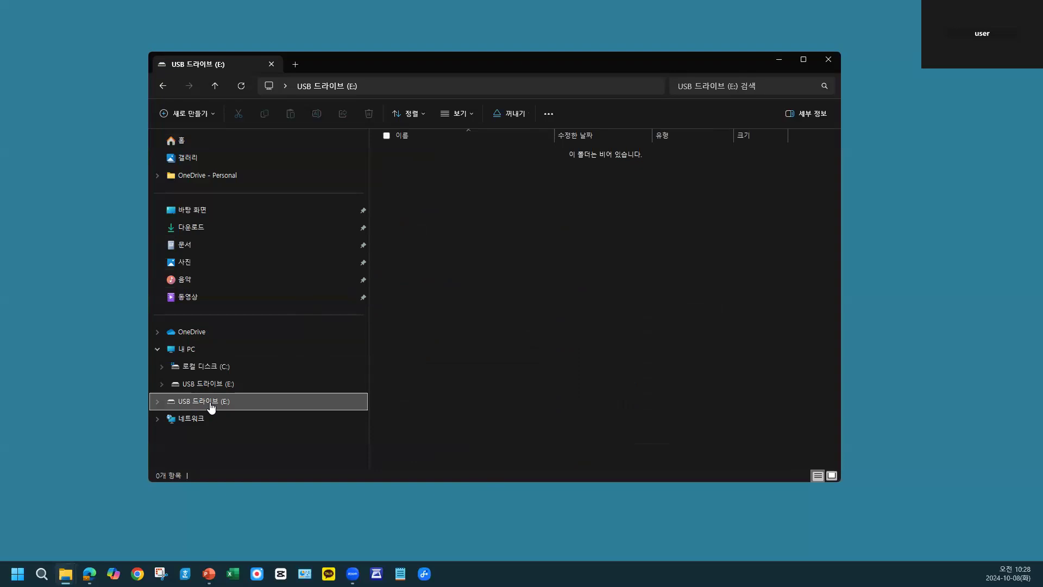
- Restart File Explorer, open 로컬 디스크 (C:), and move the window slightly higher on the desktop
{"action": "key", "text": "alt+F4"}
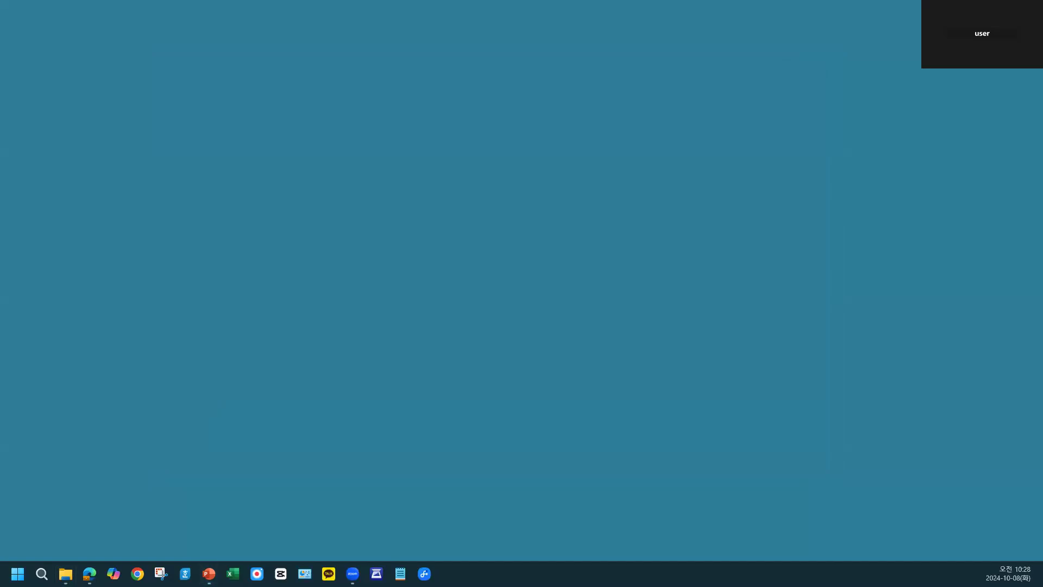
{"action": "key", "text": "super+e"}
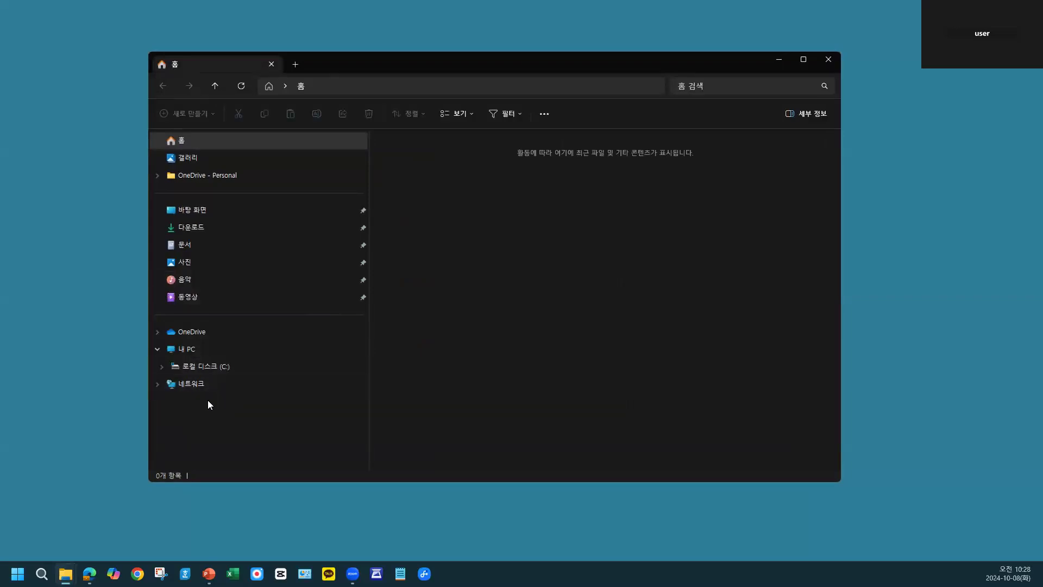
{"action": "left_click", "coordinate": [205, 369]}
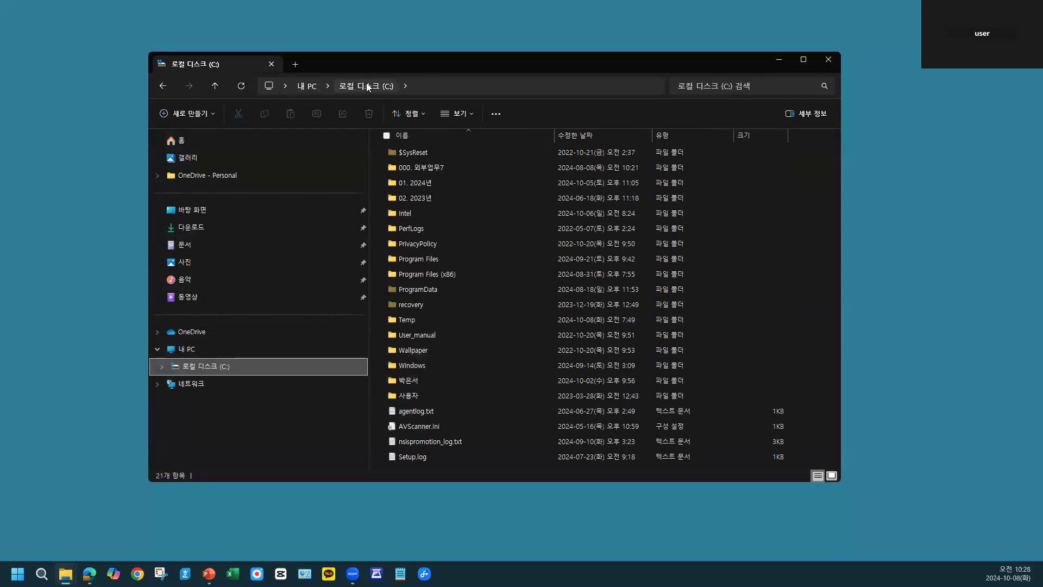
{"action": "left_click_drag", "start_coordinate": [367, 60], "coordinate": [367, 41]}
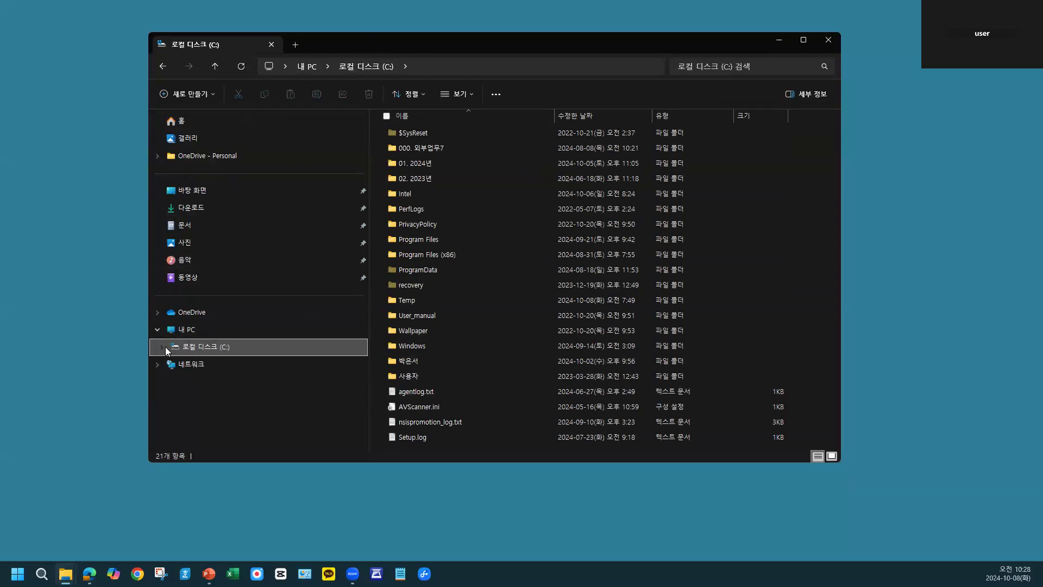
- Expand 로컬 디스크 (C:) in the folder tree and show the subfolders of 01. 2024년, collapsing and re-expanding it once
{"action": "left_click", "coordinate": [163, 346]}
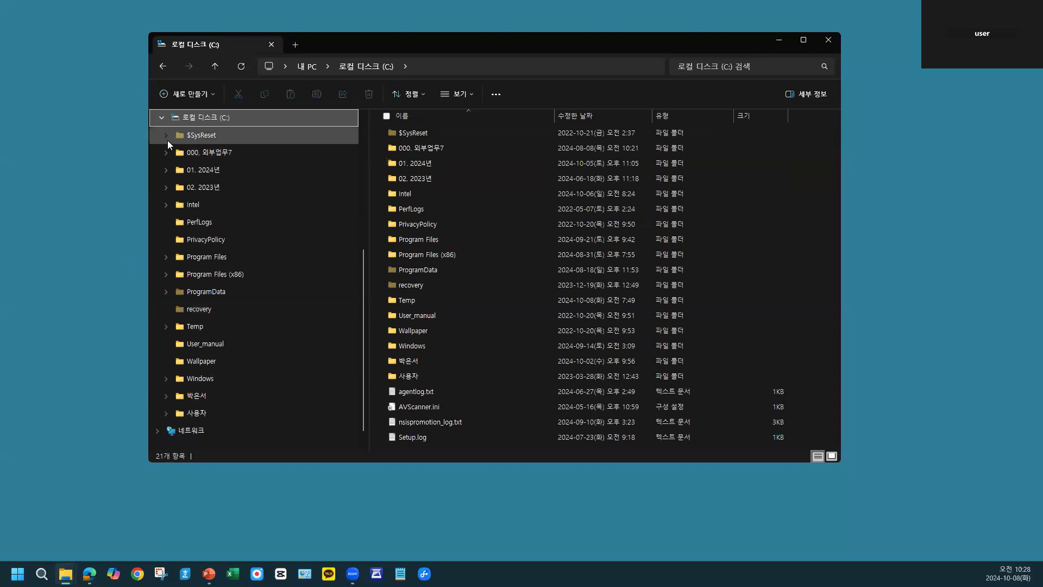
{"action": "left_click", "coordinate": [166, 170]}
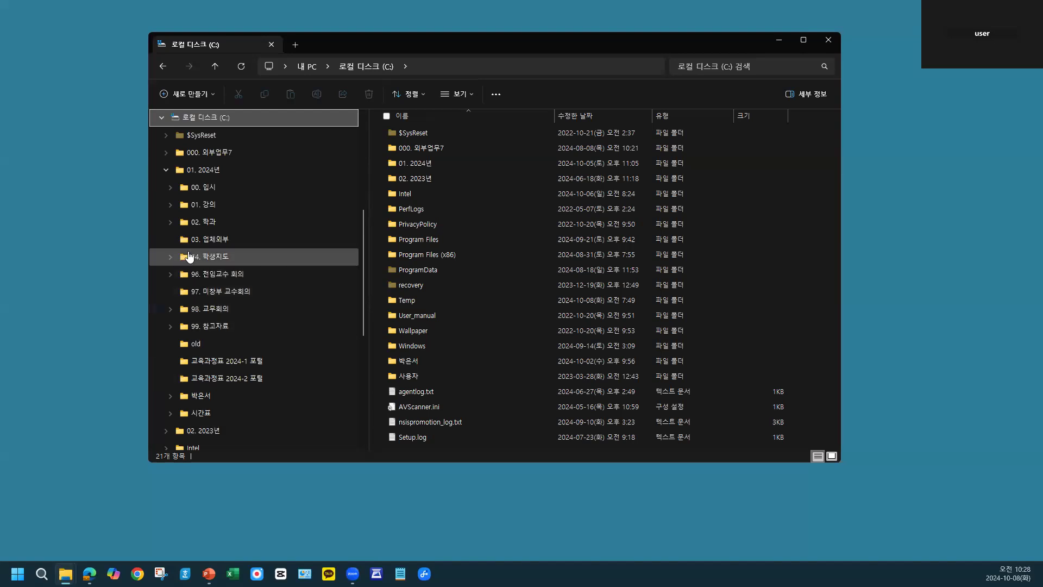
{"action": "left_click", "coordinate": [164, 170]}
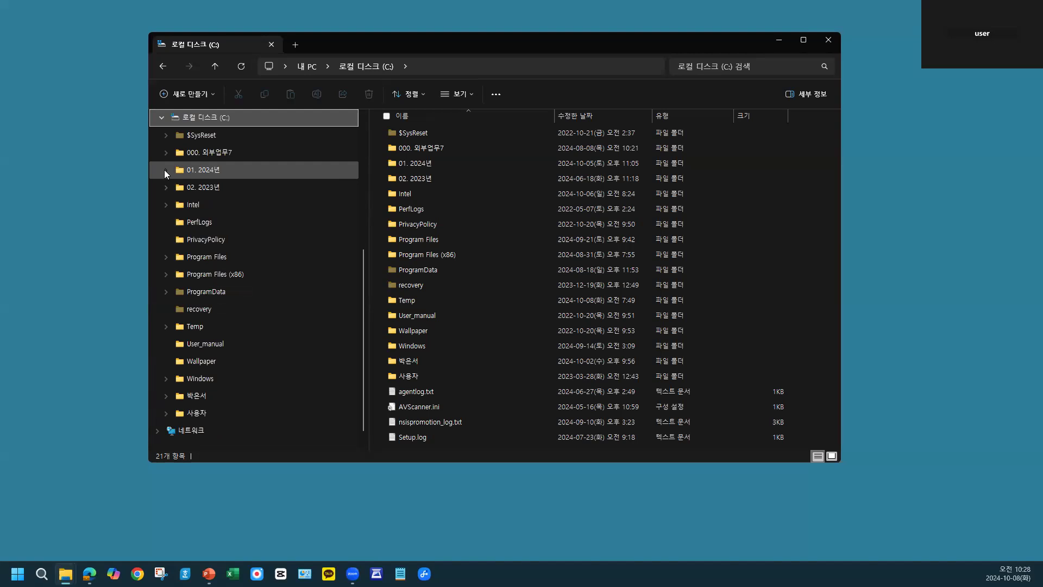
{"action": "left_click", "coordinate": [165, 170]}
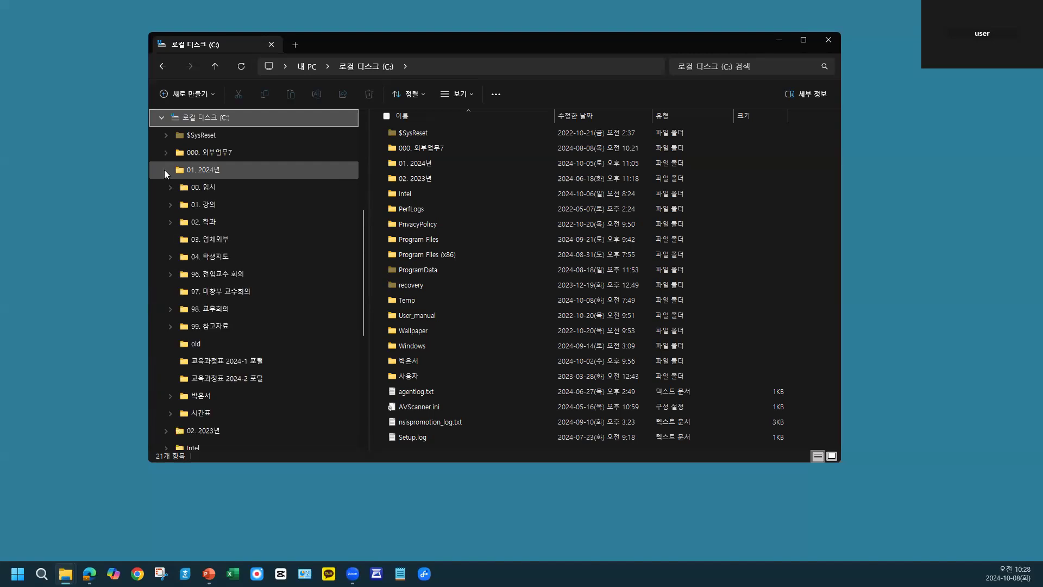
- Expand 01. 강의 and its 디지털융합기초 subfolder in the folder tree, and collapse 01. 강의 again
{"action": "left_click", "coordinate": [170, 205]}
{"action": "left_click", "coordinate": [170, 205]}
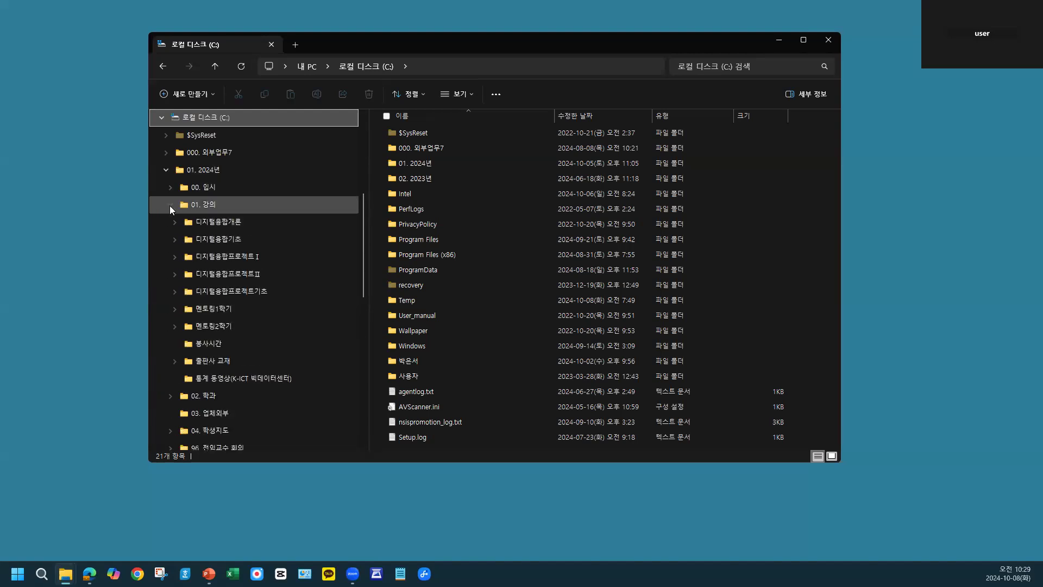
{"action": "left_click", "coordinate": [170, 205]}
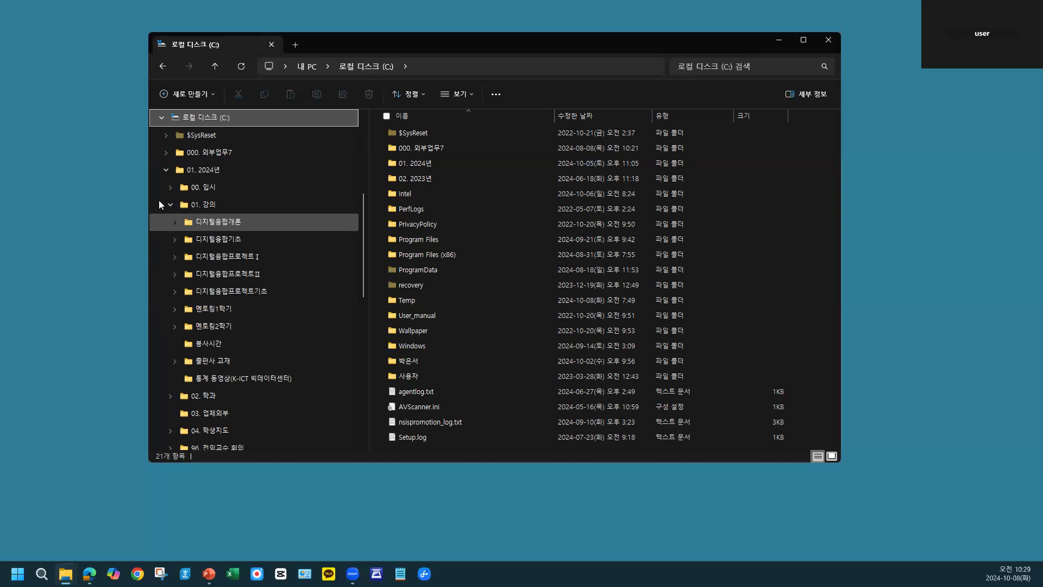
{"action": "left_click", "coordinate": [175, 241]}
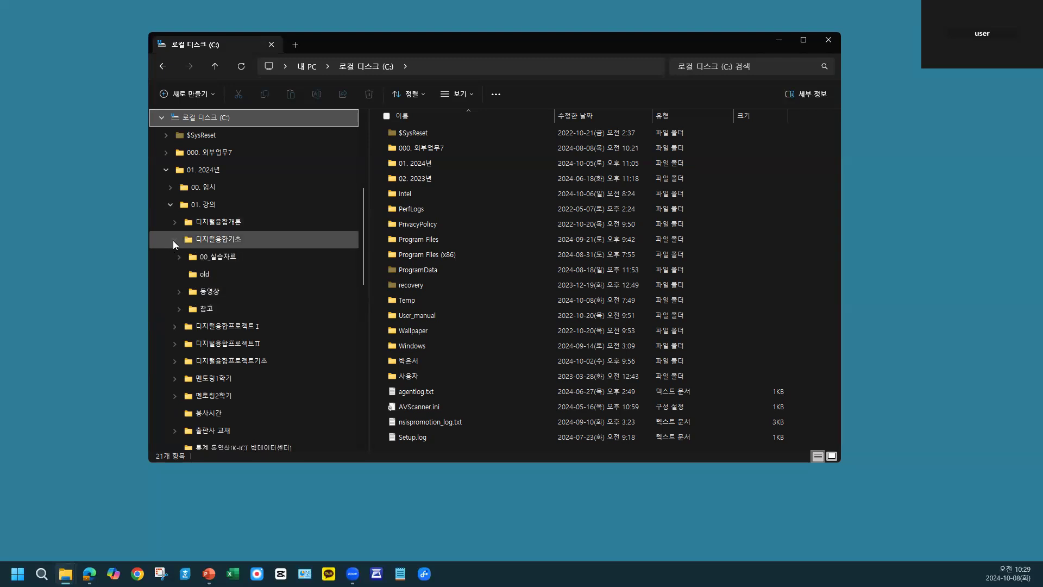
{"action": "left_click", "coordinate": [167, 206]}
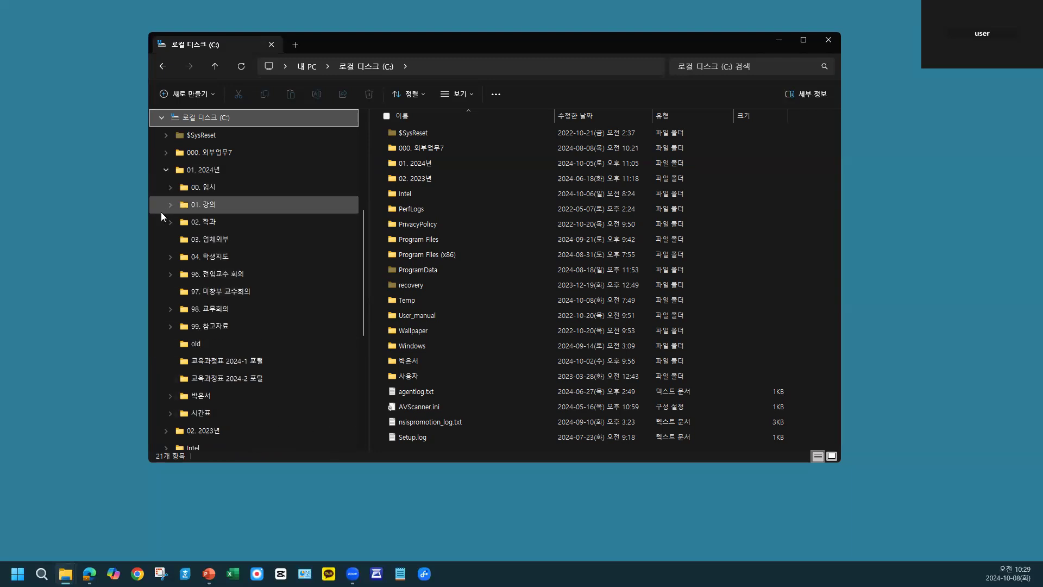
- Open the 01. 2024년 folder and look through its subfolders and files
{"action": "left_click", "coordinate": [212, 174]}
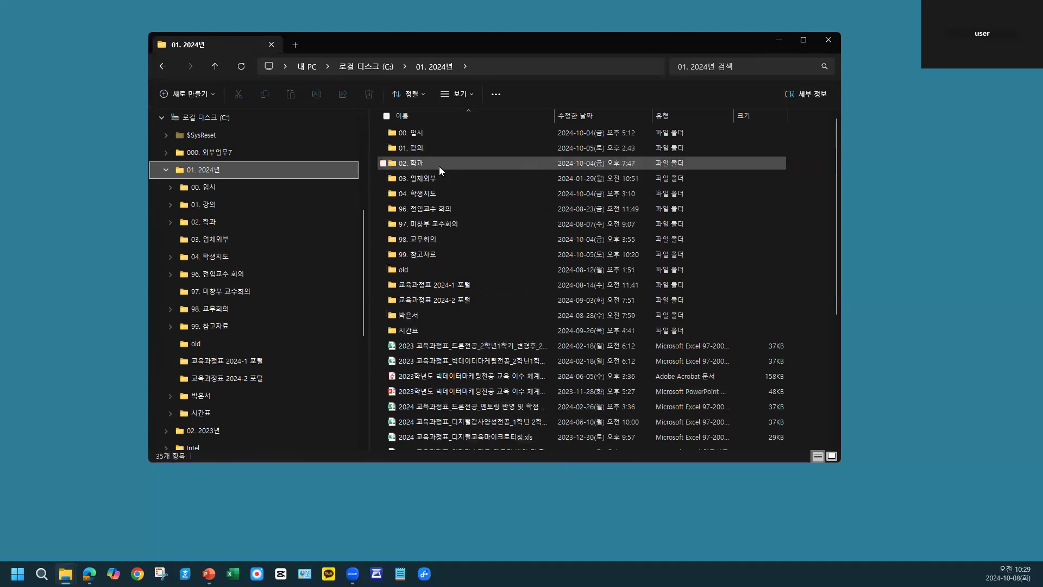
{"action": "mouse_move", "coordinate": [441, 193]}
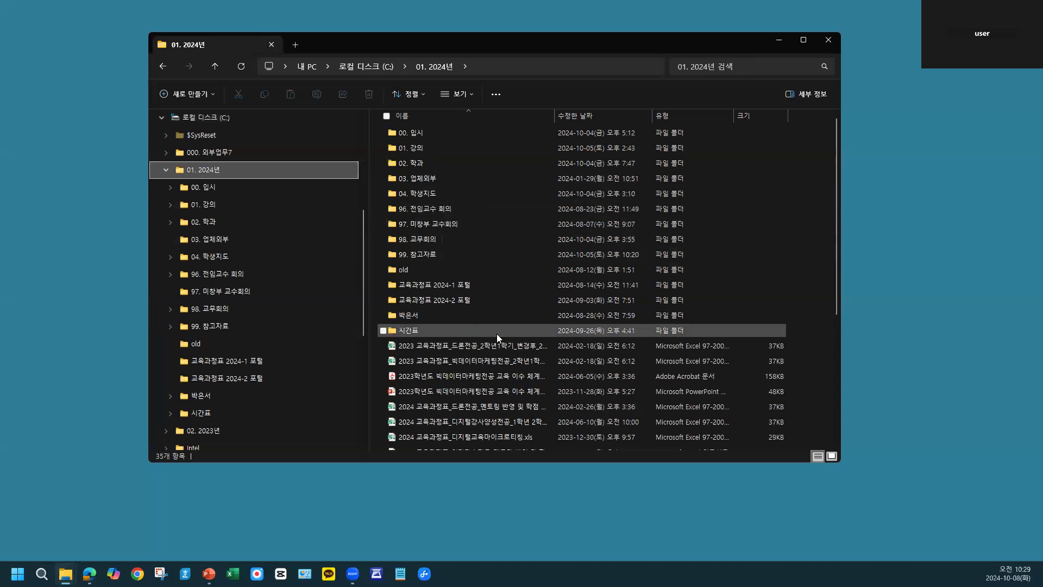
{"action": "scroll", "coordinate": [497, 333], "scroll_direction": "down", "scroll_amount": 1}
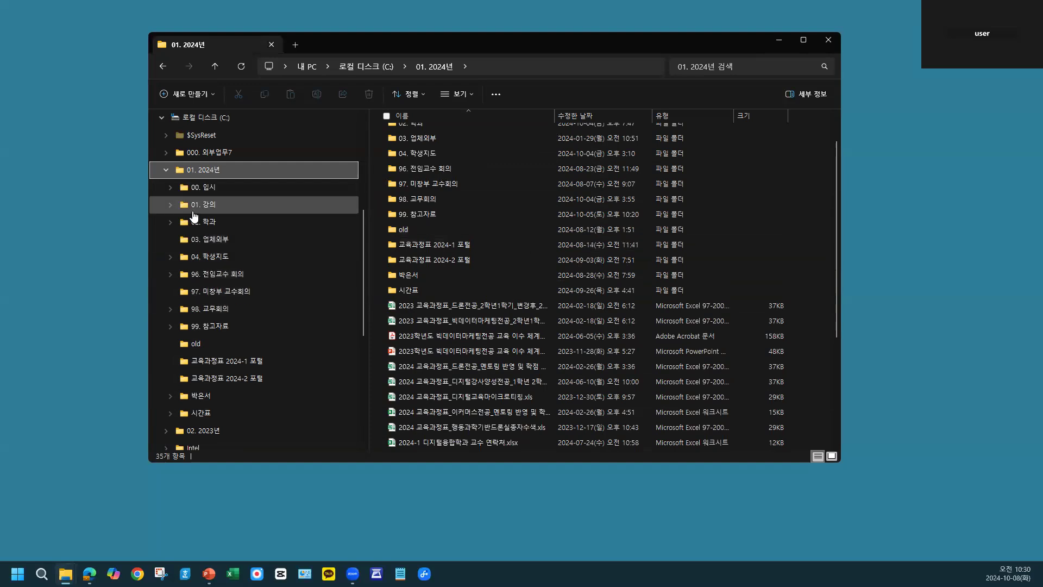
- Open 디지털융합기초 inside the 01. 강의 folder from the folder tree, and go back up to 01. 강의
{"action": "left_click", "coordinate": [210, 205]}
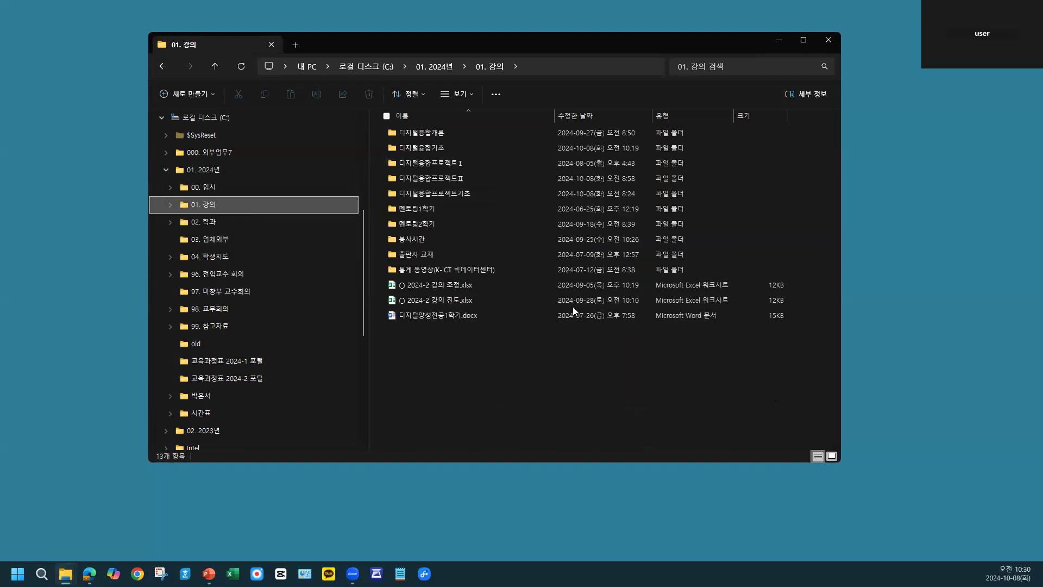
{"action": "double_click", "coordinate": [201, 210]}
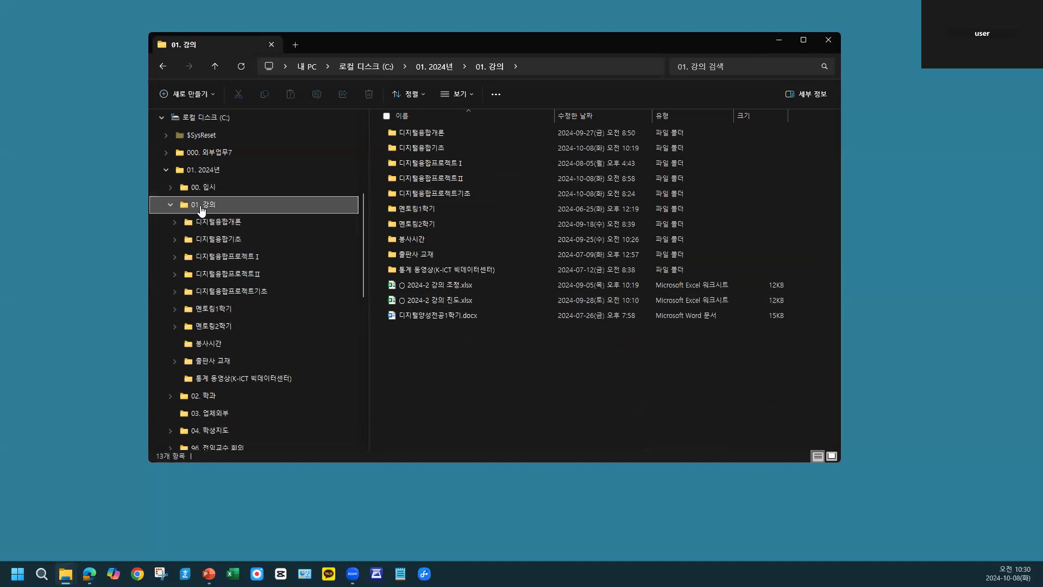
{"action": "double_click", "coordinate": [217, 239]}
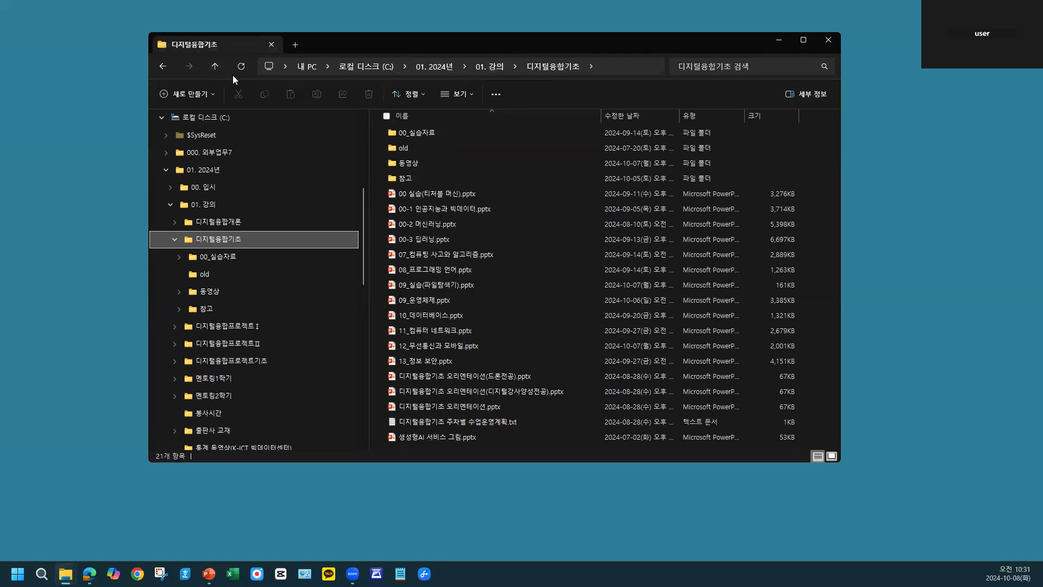
{"action": "left_click", "coordinate": [217, 67]}
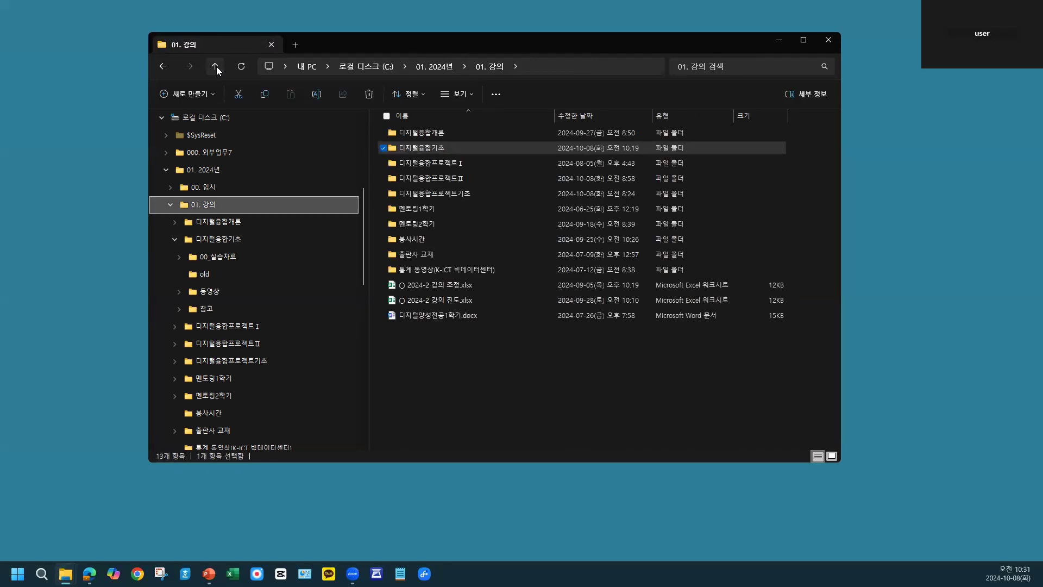
- Open the 디지털융합기초 folder from the file list, going back to 01. 강의 and reopening it once
{"action": "double_click", "coordinate": [455, 149]}
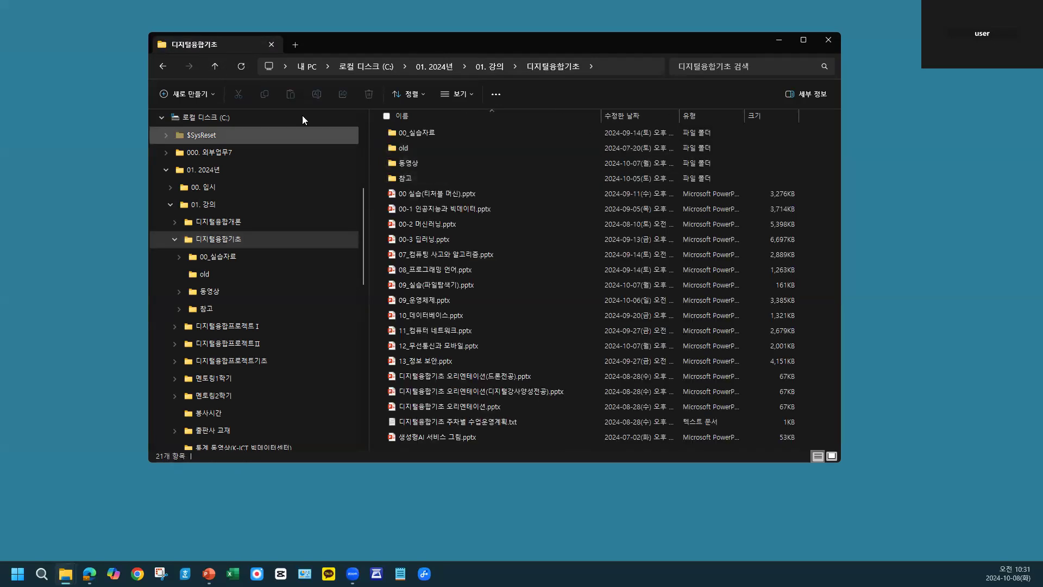
{"action": "left_click", "coordinate": [163, 67]}
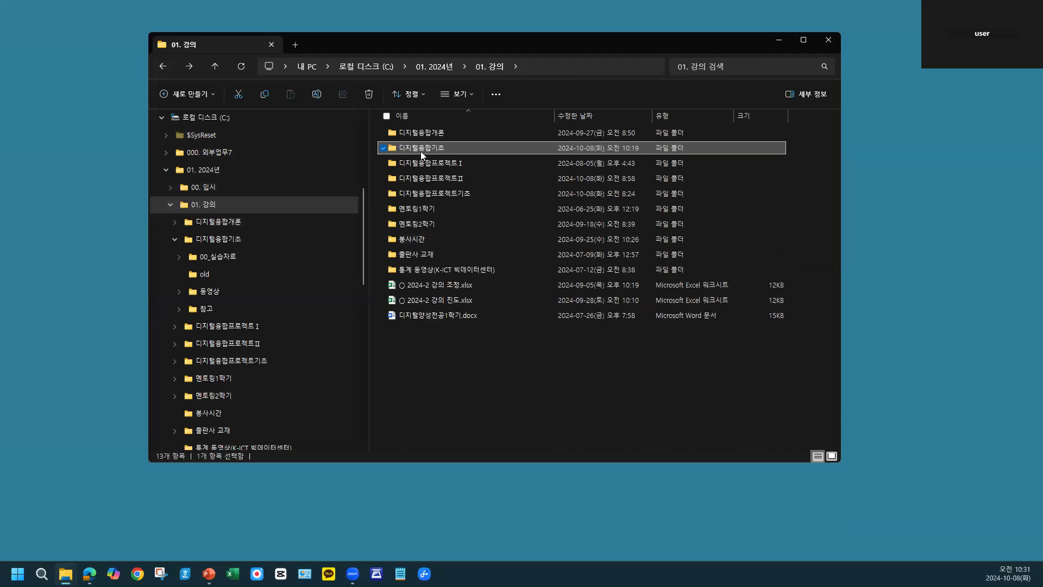
{"action": "double_click", "coordinate": [445, 147]}
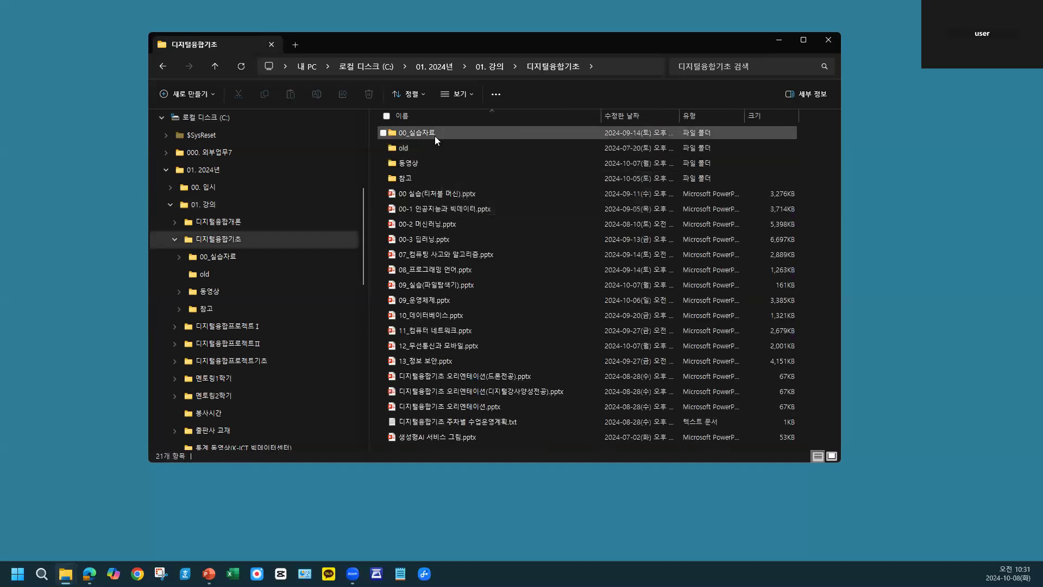
- Open the 동영상 subfolder, and return through the path's parent folders 디지털융합기초 and 01. 강의
{"action": "left_click", "coordinate": [437, 164]}
{"action": "double_click", "coordinate": [436, 164]}
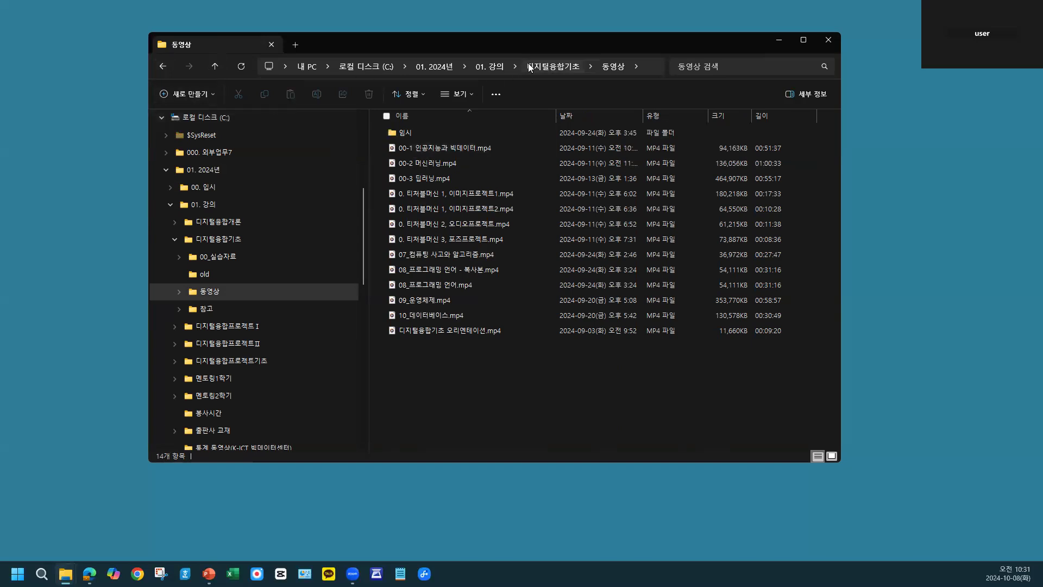
{"action": "left_click", "coordinate": [549, 66]}
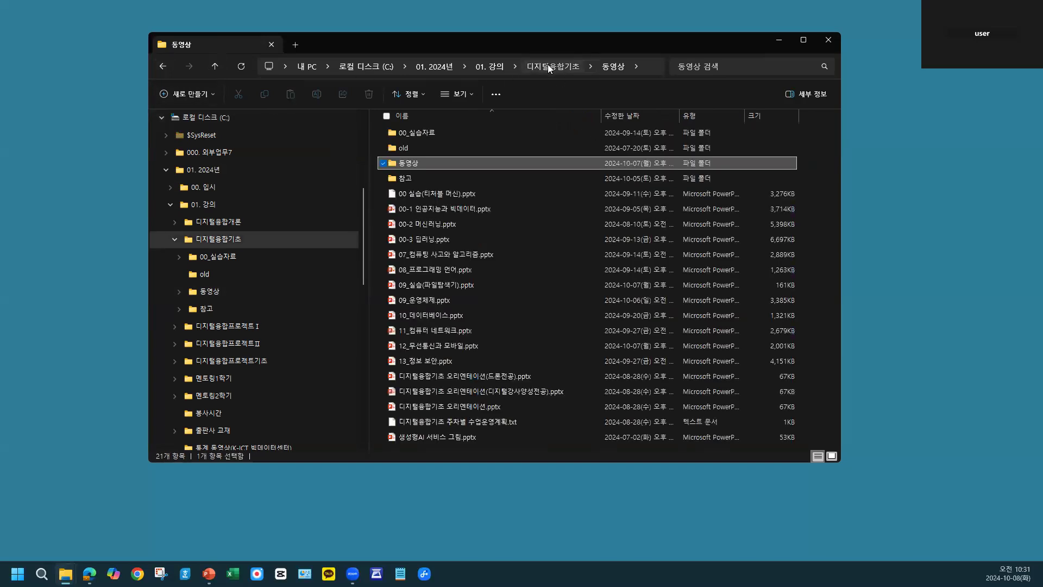
{"action": "left_click", "coordinate": [494, 66]}
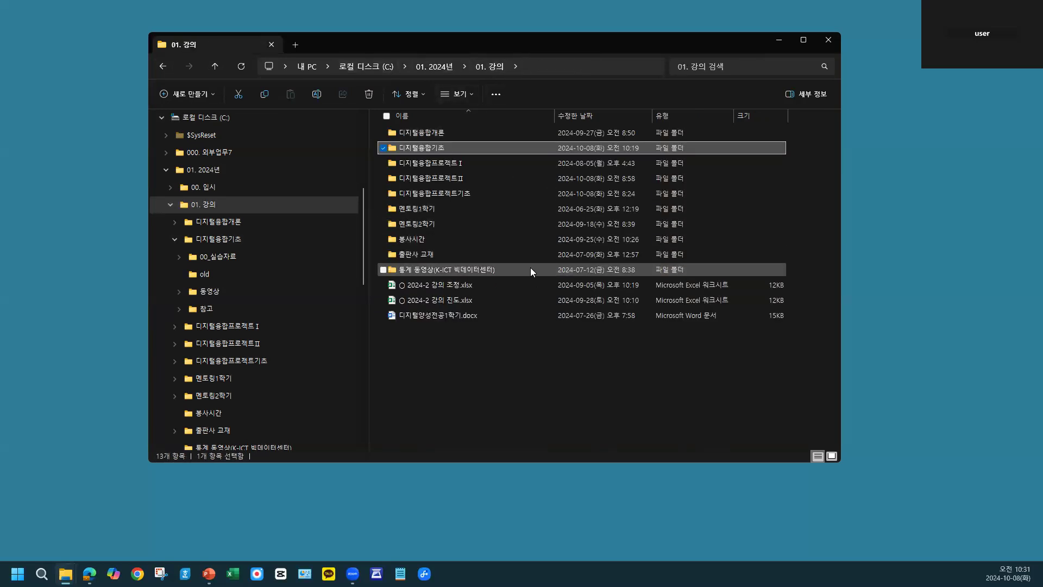
{"action": "mouse_move", "coordinate": [530, 269]}
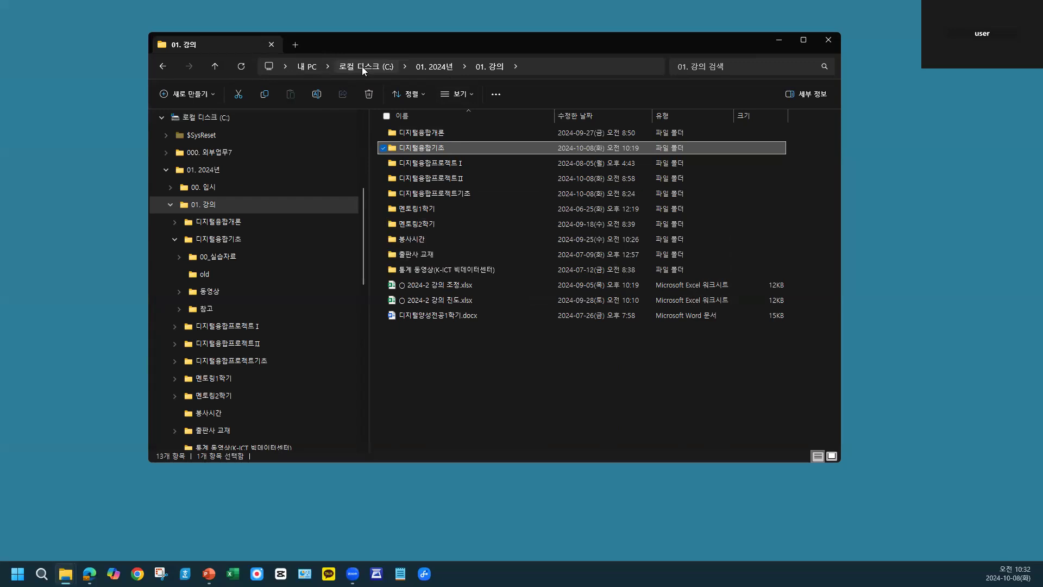
- Search the 디지털융합기초 folder for 디지털, and clear the search to return to the full folder contents
{"action": "left_click", "coordinate": [722, 66]}
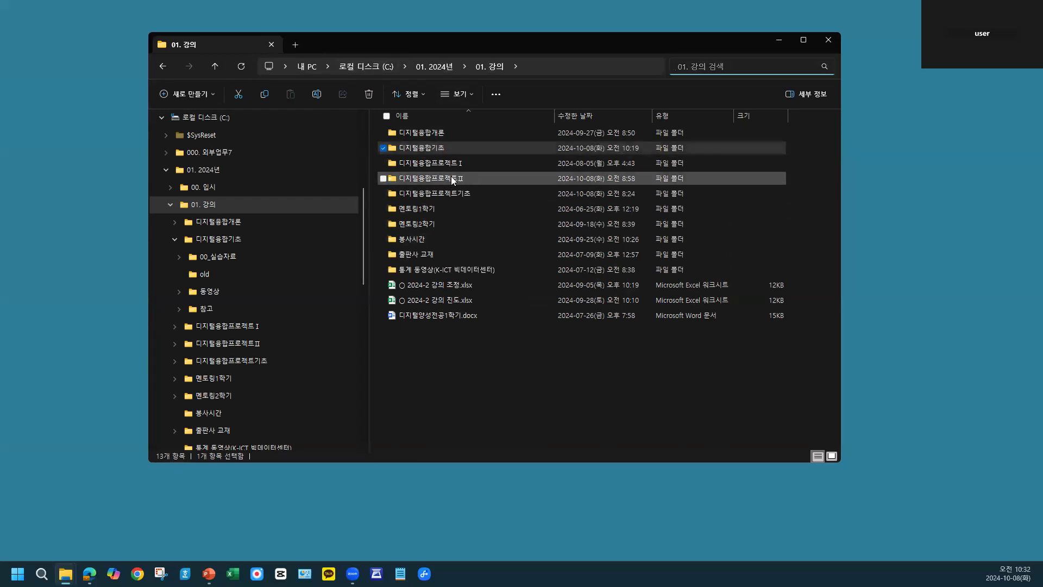
{"action": "double_click", "coordinate": [434, 148]}
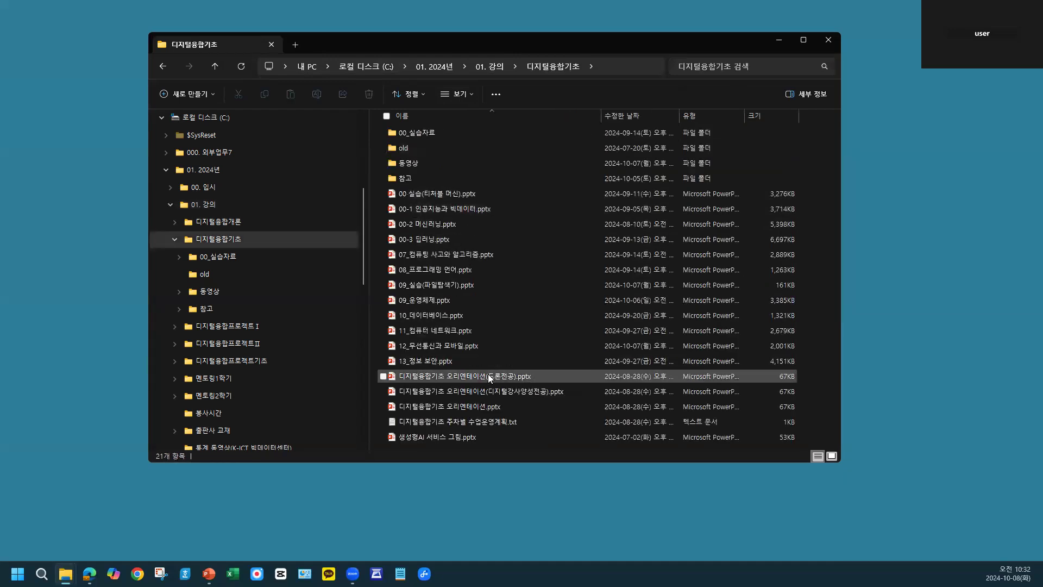
{"action": "left_click", "coordinate": [737, 66]}
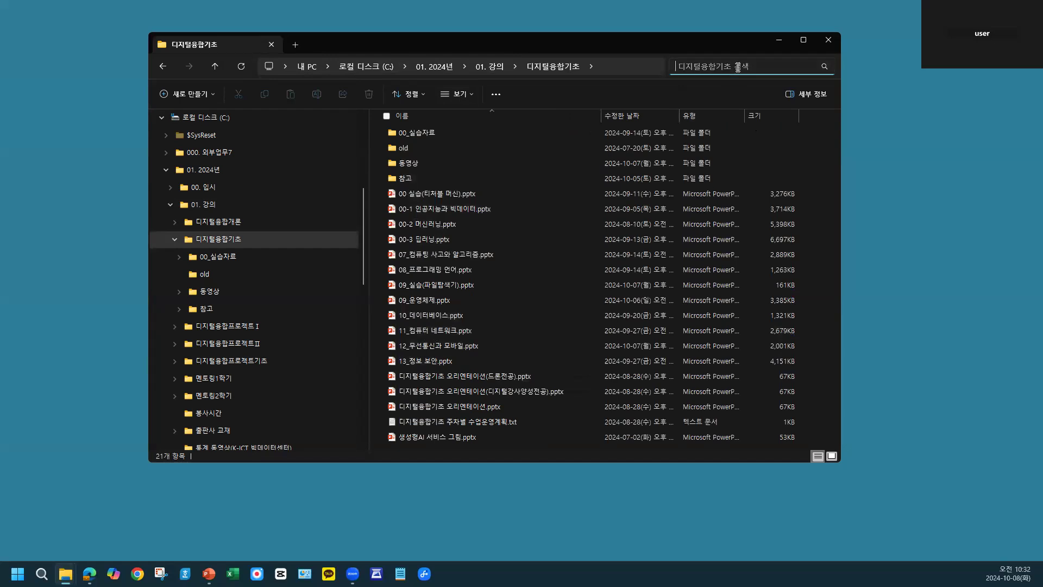
{"action": "type", "text": "el"}
{"action": "type", "text": "디지털"}
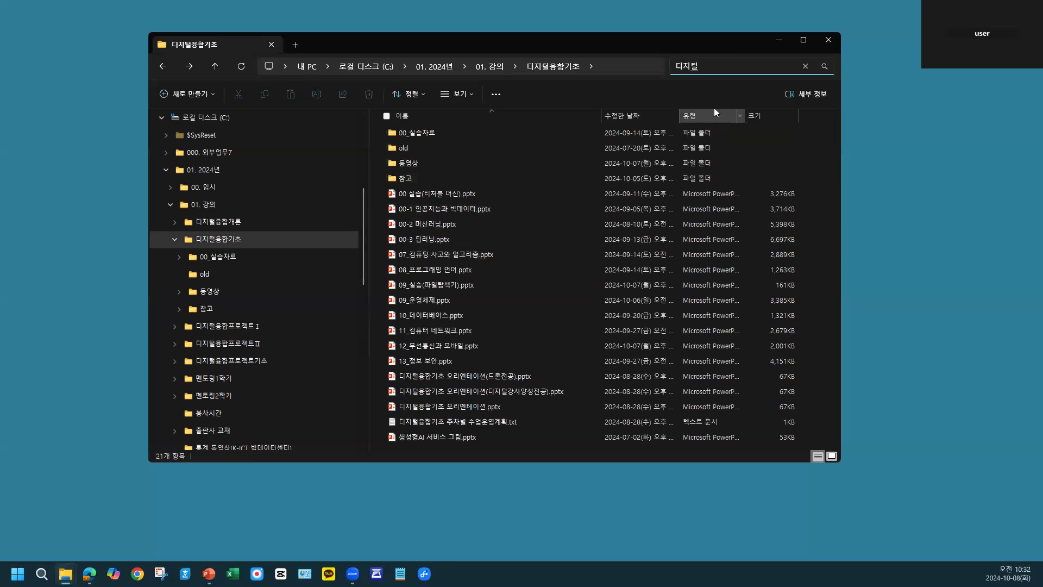
{"action": "key", "text": "Return"}
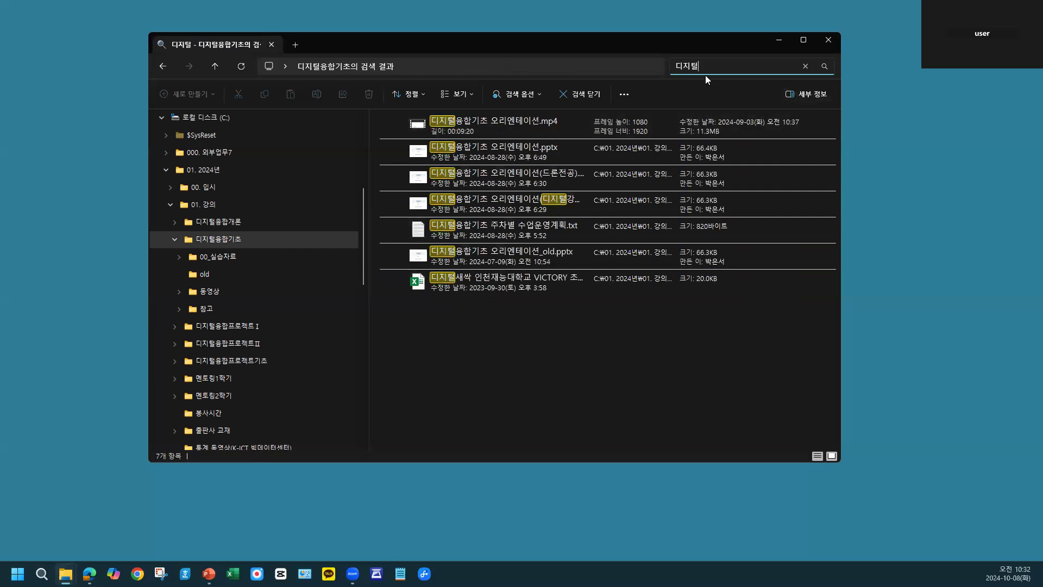
{"action": "left_click", "coordinate": [806, 66]}
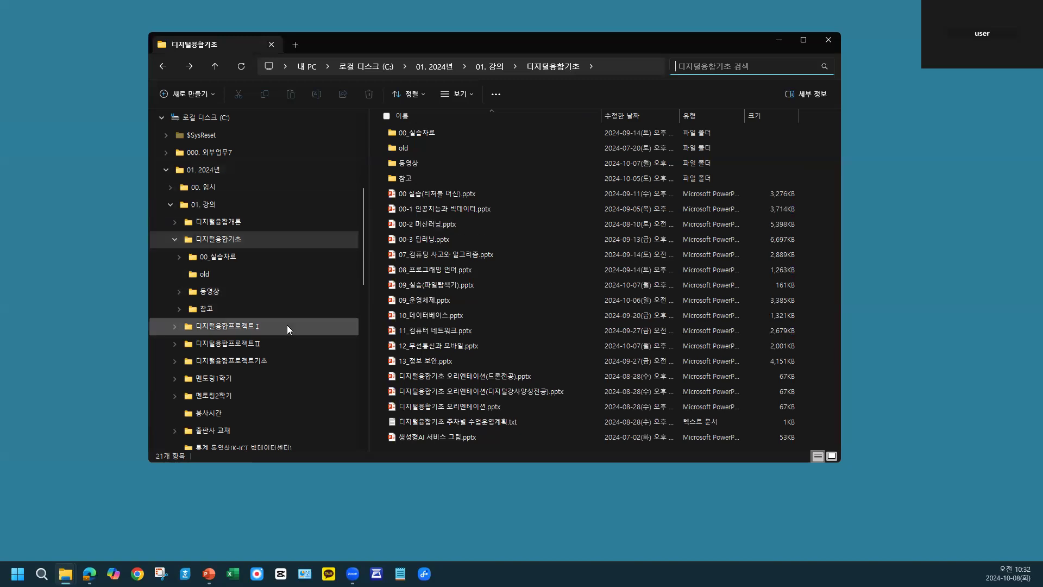
- Create a folder named test inside the Temp folder on drive C
{"action": "scroll", "coordinate": [287, 325], "scroll_direction": "down", "scroll_amount": 10}
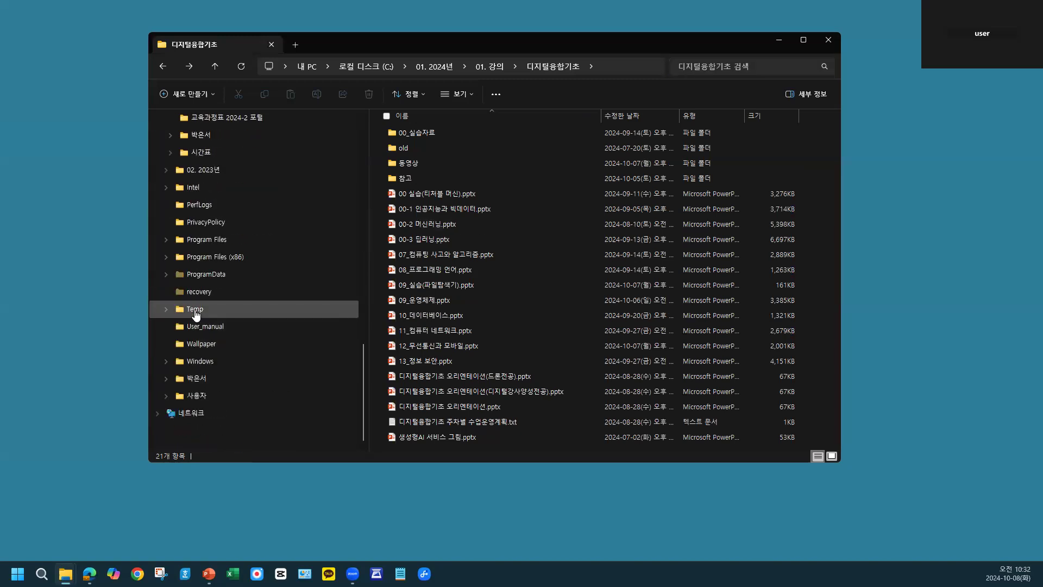
{"action": "left_click", "coordinate": [195, 309]}
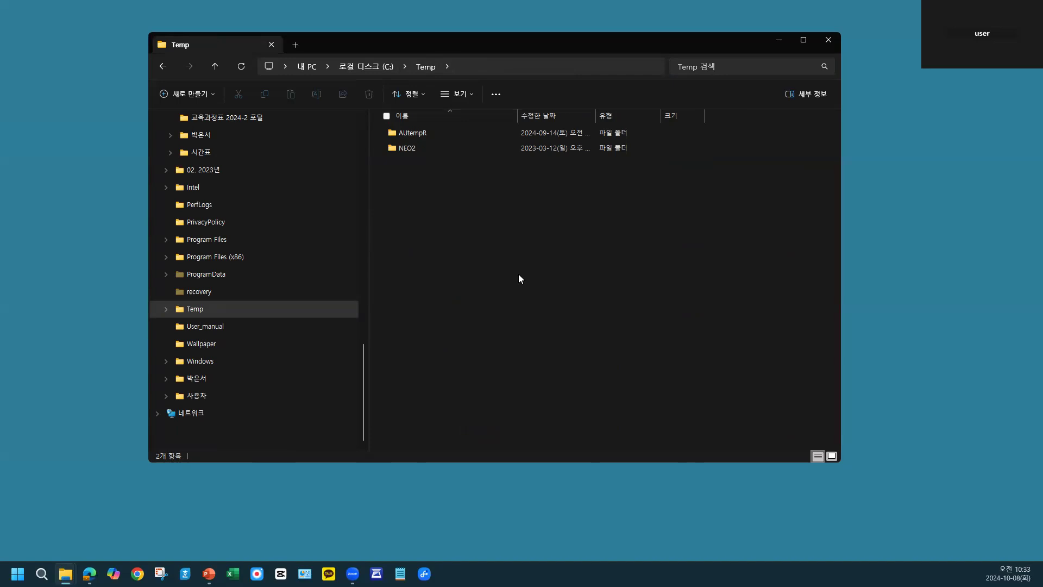
{"action": "left_click", "coordinate": [187, 94]}
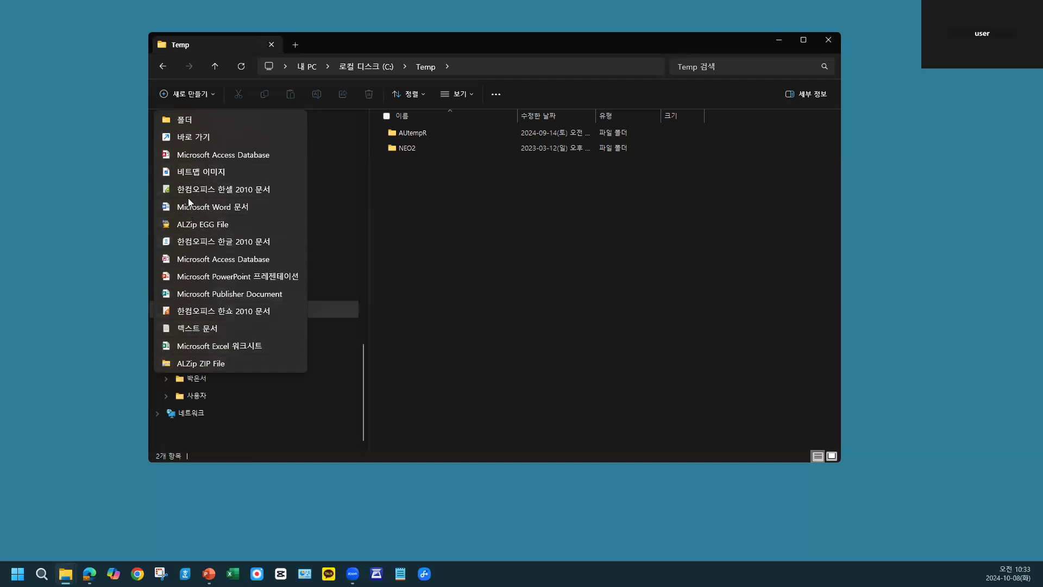
{"action": "left_click", "coordinate": [193, 119]}
{"action": "type", "text": "ㅅㄷㄴㅅ"}
{"action": "key", "text": "BackSpace"}
{"action": "key", "text": "BackSpace"}
{"action": "key", "text": "BackSpace"}
{"action": "key", "text": "BackSpace"}
{"action": "type", "text": "test"}
{"action": "key", "text": "Return"}
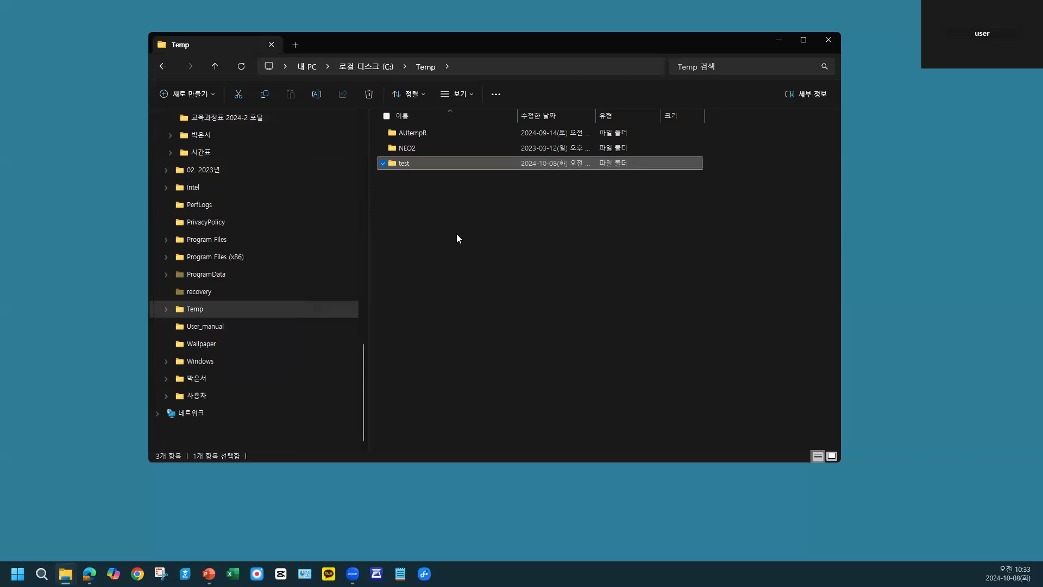
- Create a text document named text.txt in the Temp folder
{"action": "left_click", "coordinate": [182, 94]}
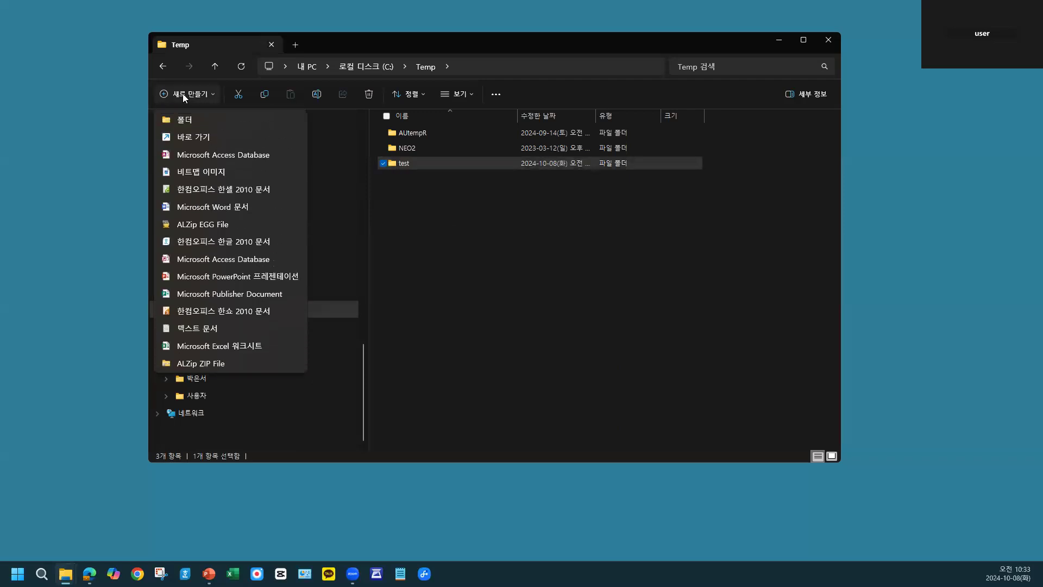
{"action": "left_click", "coordinate": [198, 329]}
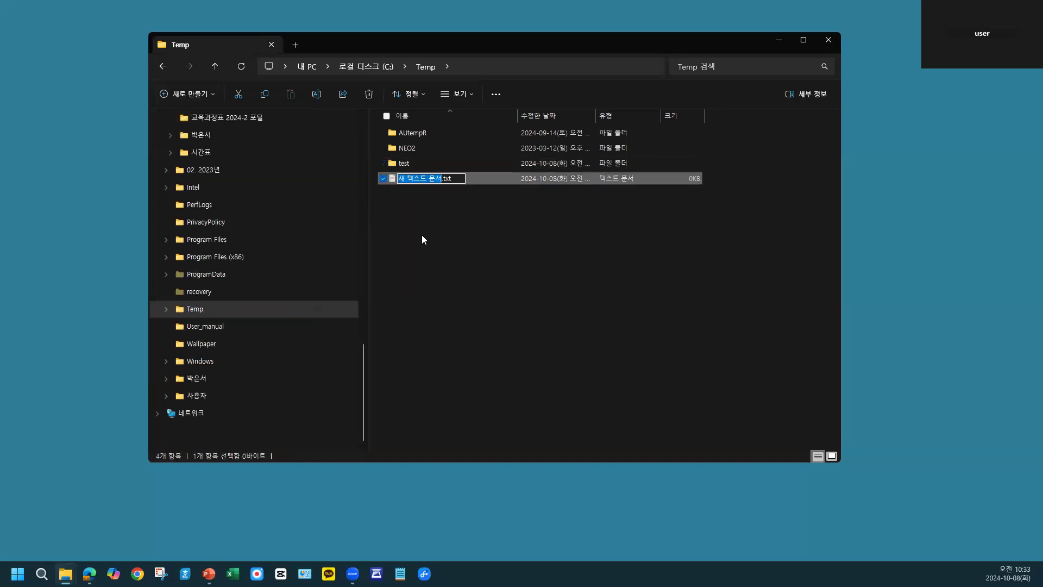
{"action": "type", "text": "text"}
{"action": "left_click", "coordinate": [482, 259]}
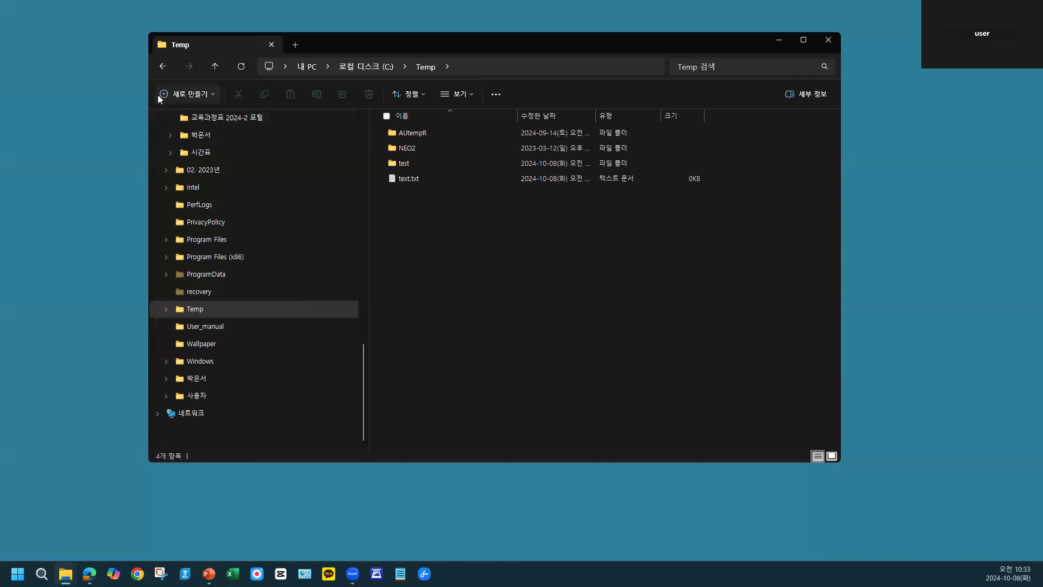
- Delete the test folder and the text.txt file together
{"action": "left_click", "coordinate": [410, 163]}
{"action": "left_click", "coordinate": [404, 178], "text": "shift"}
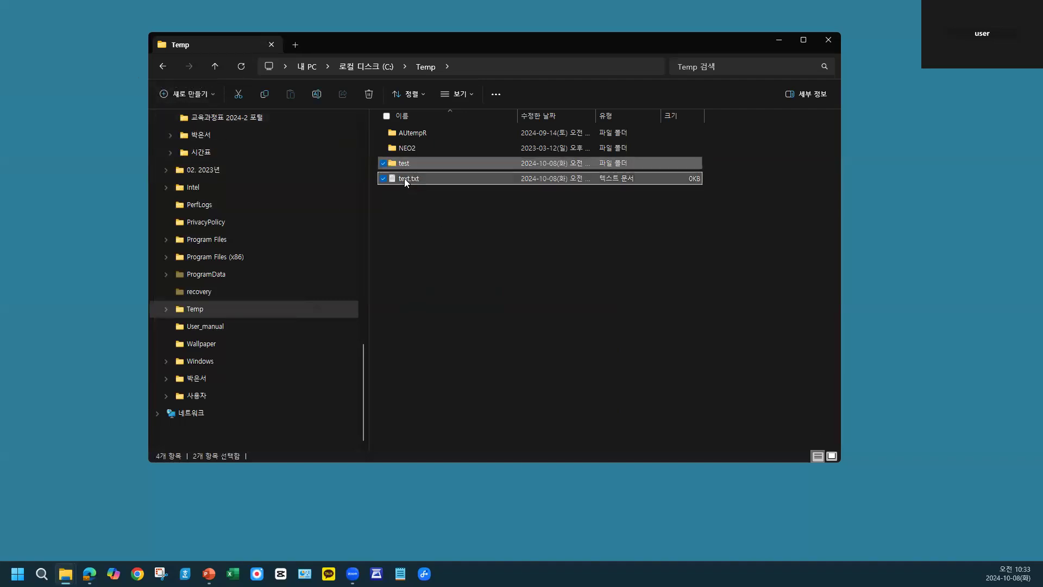
{"action": "key", "text": "Delete"}
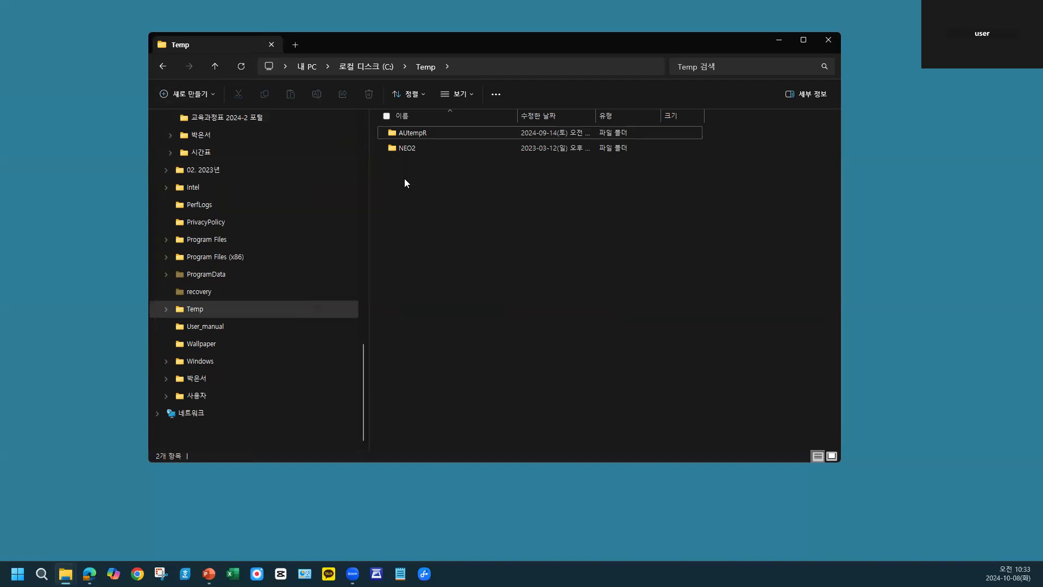
- Look through the item types that can be newly created from the Temp folder's context options, without creating any
{"action": "right_click", "coordinate": [466, 212]}
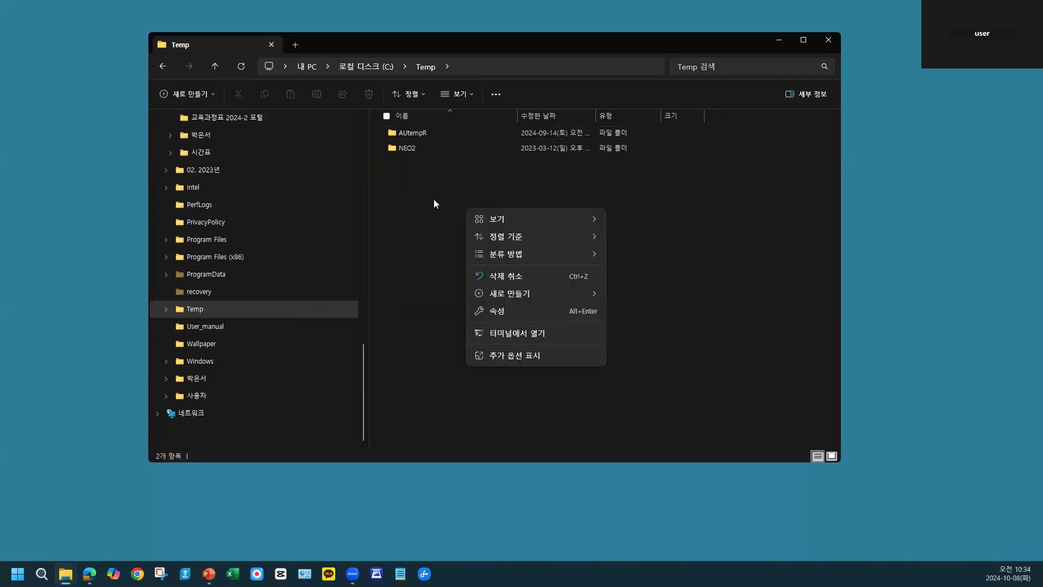
{"action": "mouse_move", "coordinate": [565, 292]}
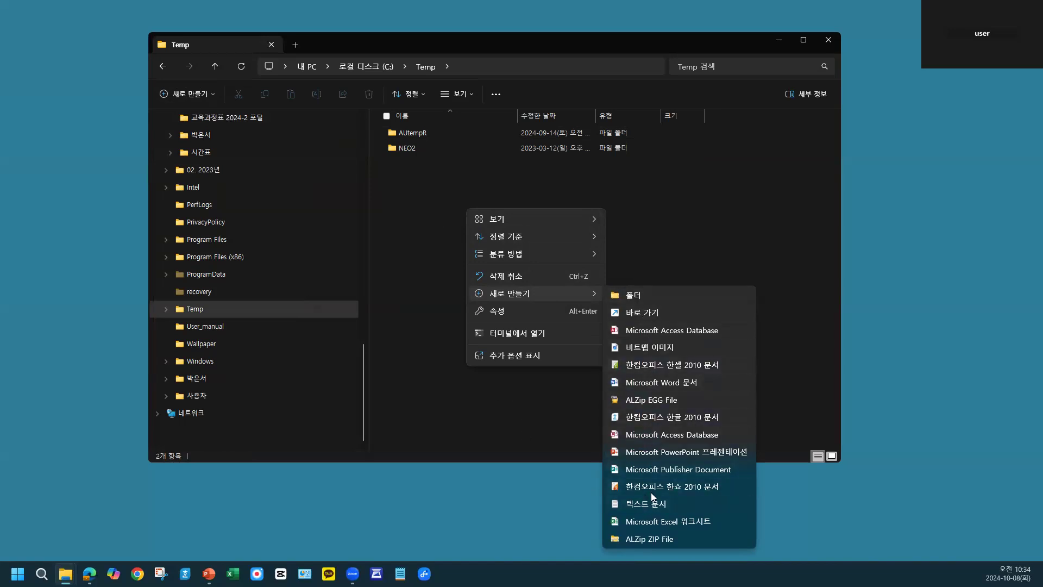
{"action": "left_click", "coordinate": [417, 232]}
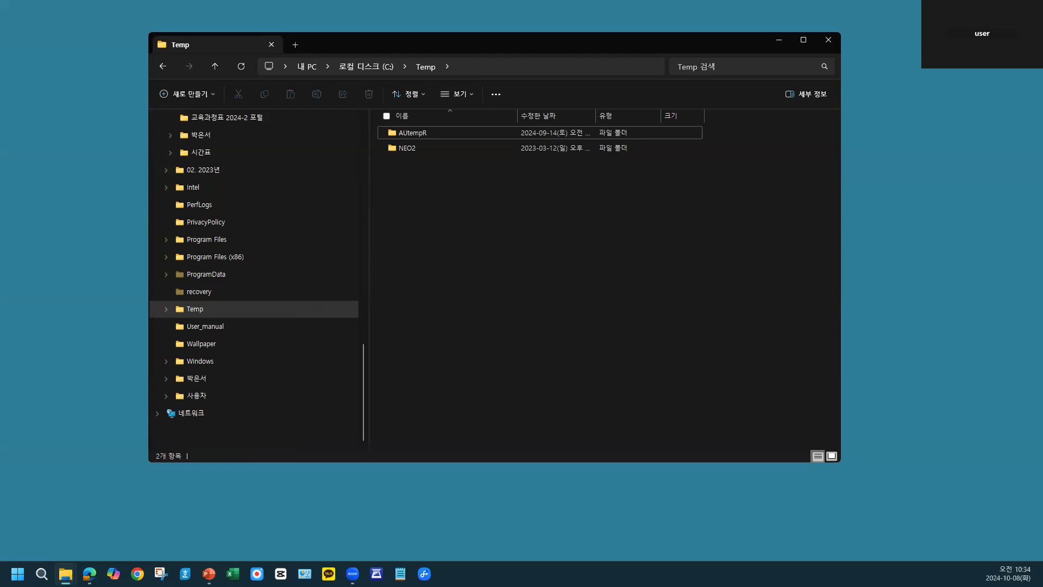
- Switch to the presentation slide 파일 탐색기(윈도우11) to review the file area notes, and return to File Explorer
{"action": "key", "text": "alt+Tab"}
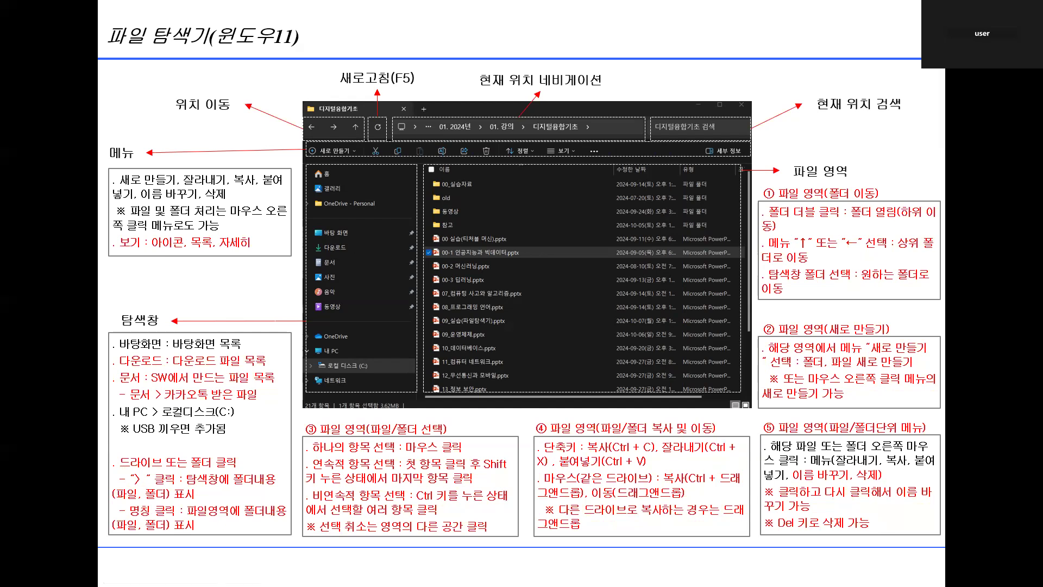
{"action": "key", "text": "Escape"}
{"action": "left_click", "coordinate": [533, 276]}
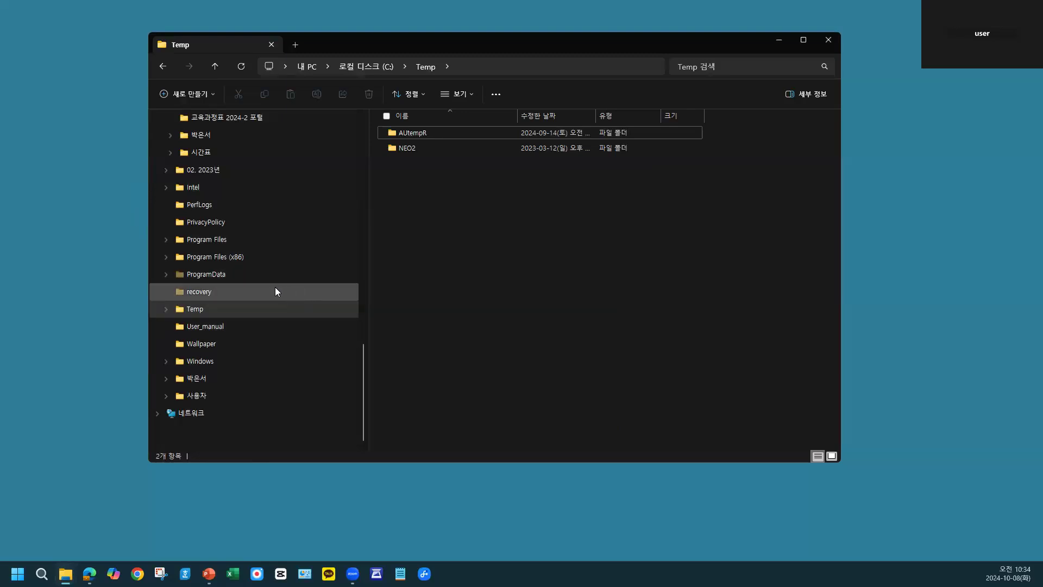
- Open 디지털융합기초 from the folder tree and select 00 실습(티처블 머신).pptx, 00-3 딥러닝.pptx and 09_실습(파일탐색기).pptx individually, one after another
{"action": "scroll", "coordinate": [275, 291], "scroll_direction": "up", "scroll_amount": 6}
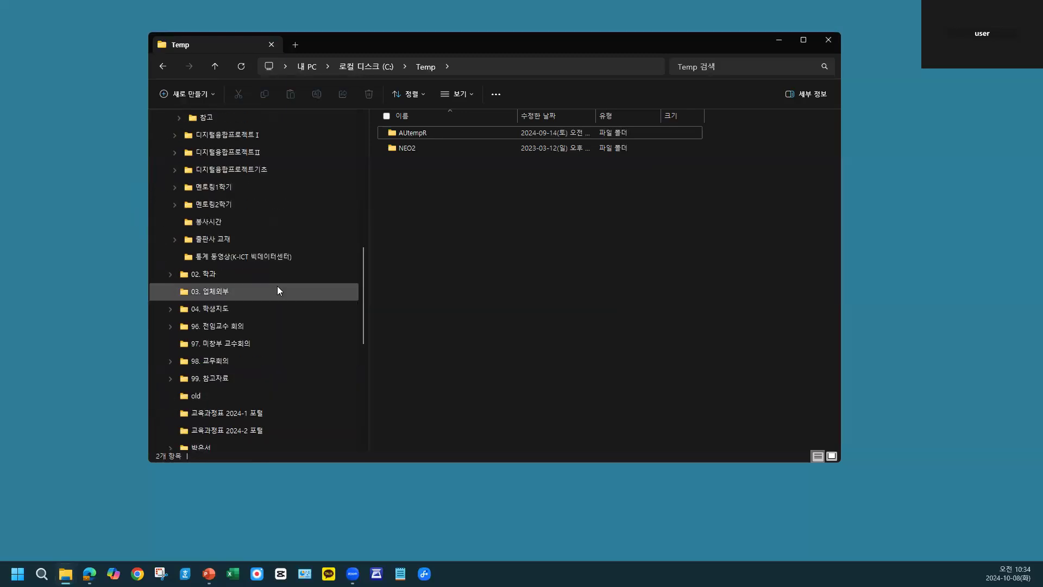
{"action": "scroll", "coordinate": [277, 288], "scroll_direction": "up", "scroll_amount": 3}
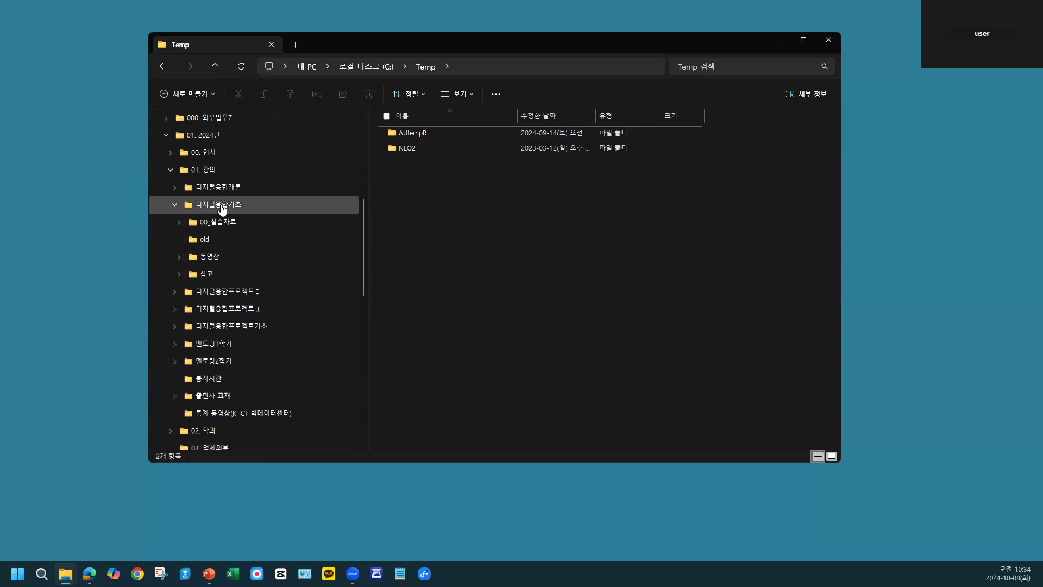
{"action": "left_click", "coordinate": [221, 210]}
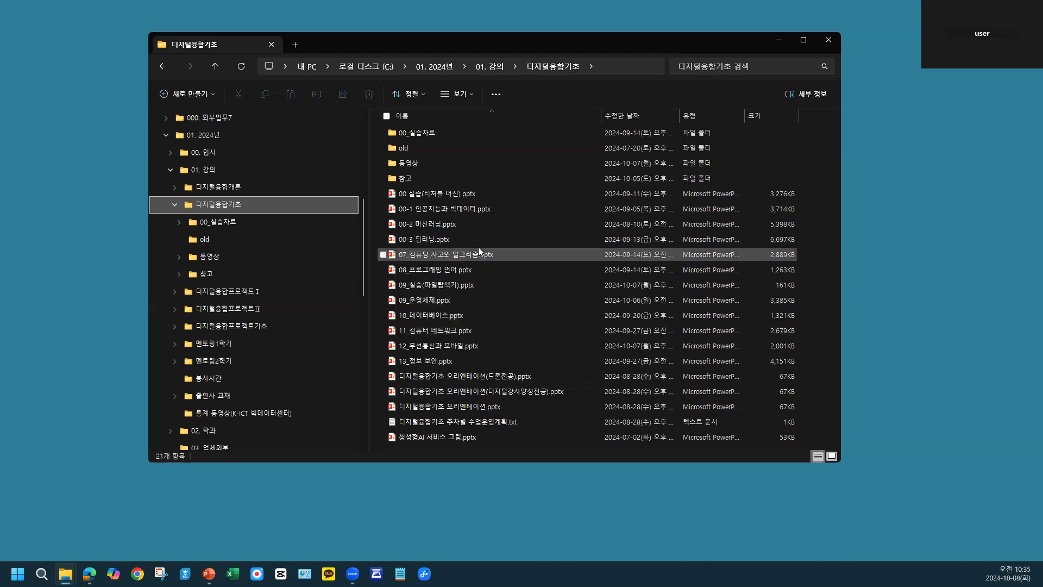
{"action": "left_click", "coordinate": [456, 194]}
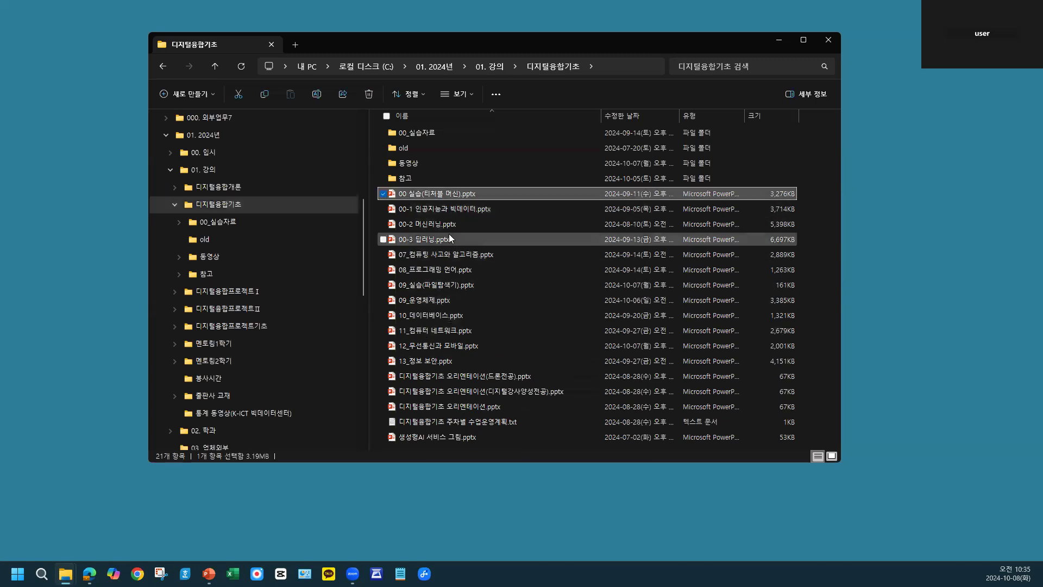
{"action": "left_click", "coordinate": [434, 239]}
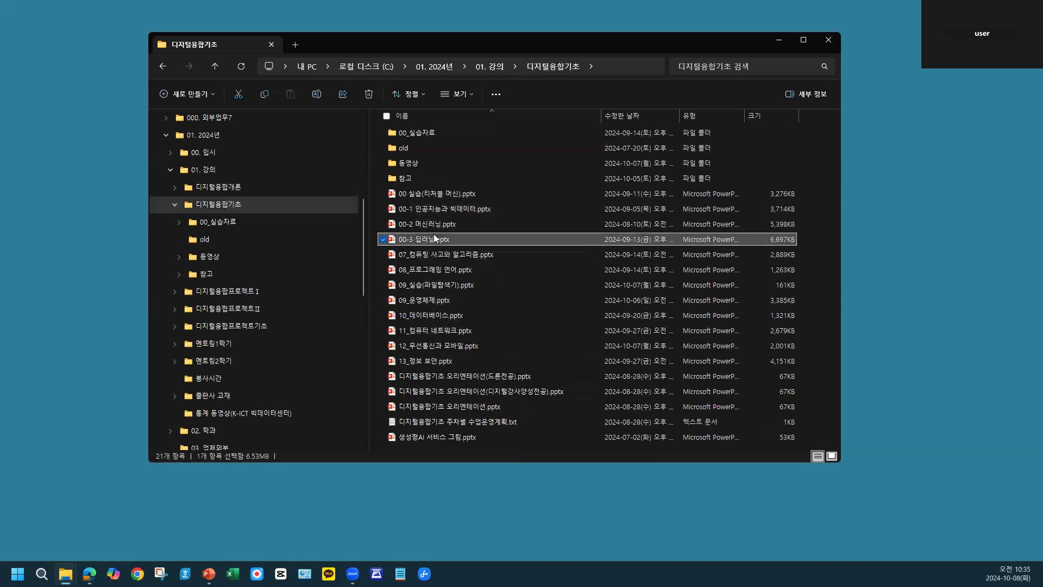
{"action": "left_click", "coordinate": [445, 284]}
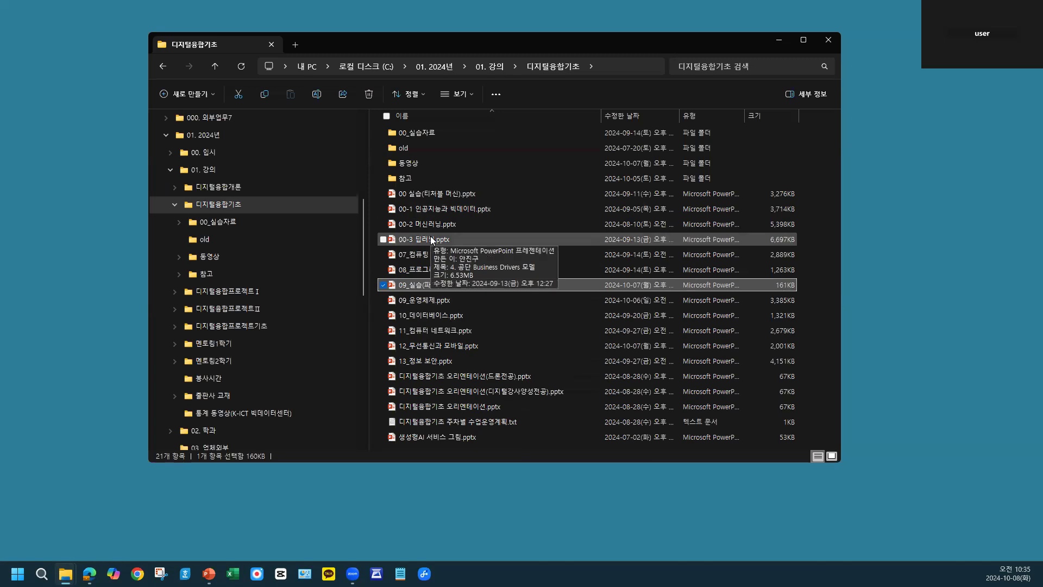
- Select the consecutive files from 00 실습(티처블 머신).pptx through 07_컴퓨팅 사고와 알고리즘.pptx
{"action": "left_click", "coordinate": [429, 198]}
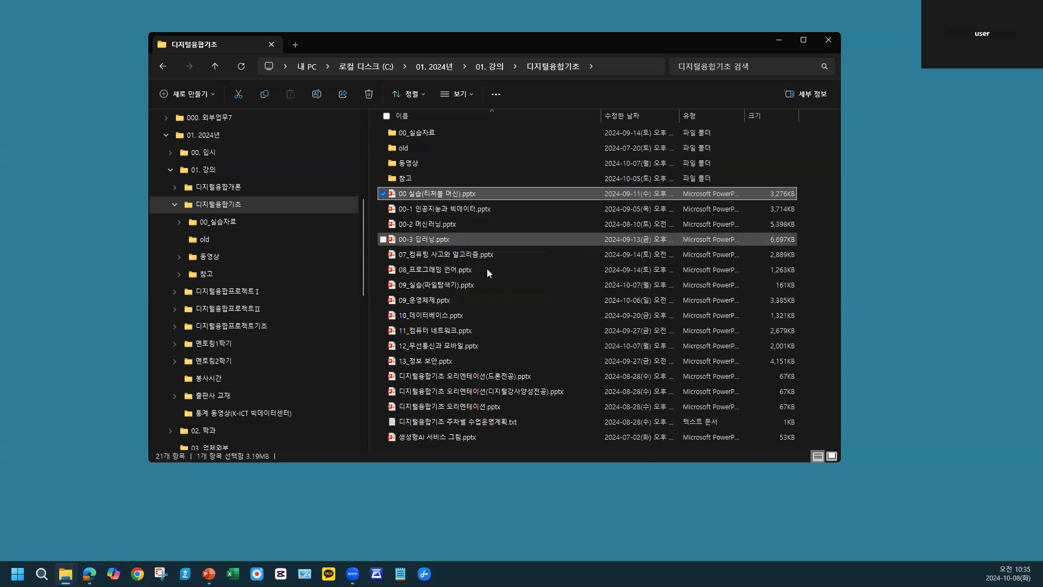
{"action": "left_click", "coordinate": [435, 255], "text": "shift"}
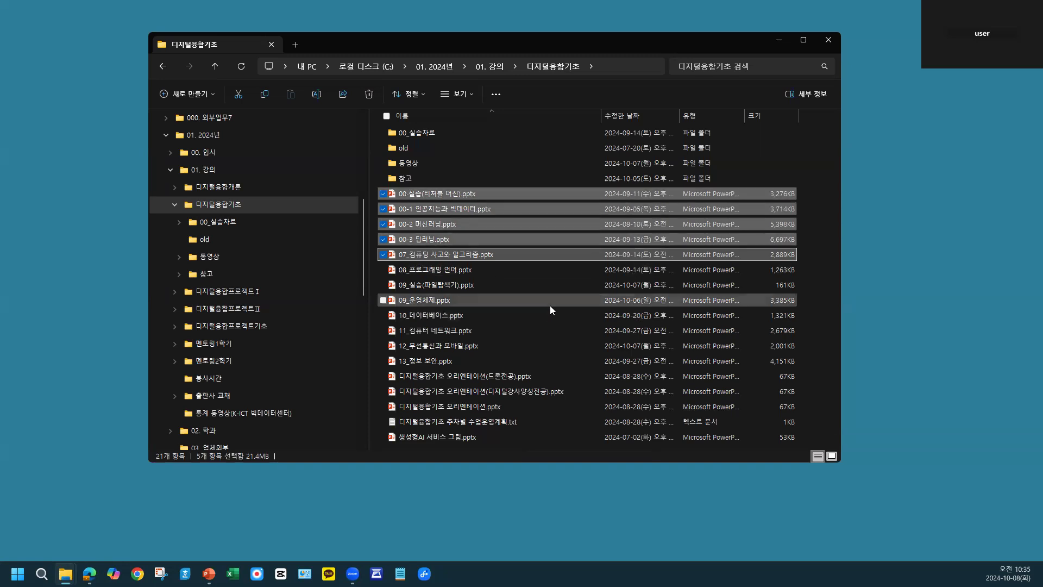
- Select the non-adjacent files 00 실습(티처블 머신).pptx, 00-3 딥러닝.pptx, 09_실습(파일탐색기).pptx and 10_데이터베이스.pptx together
{"action": "left_click", "coordinate": [561, 154]}
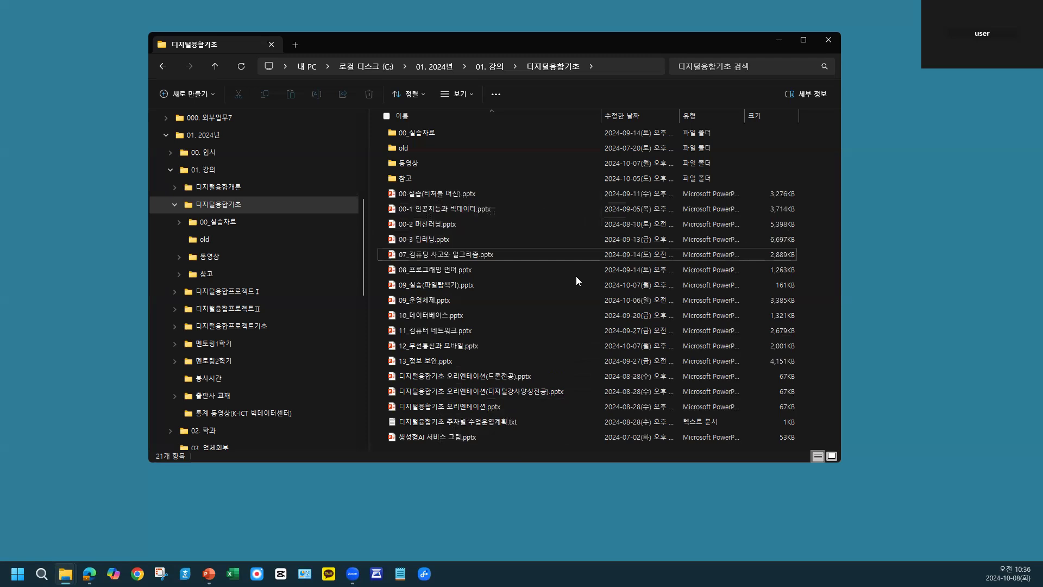
{"action": "left_click", "coordinate": [467, 193]}
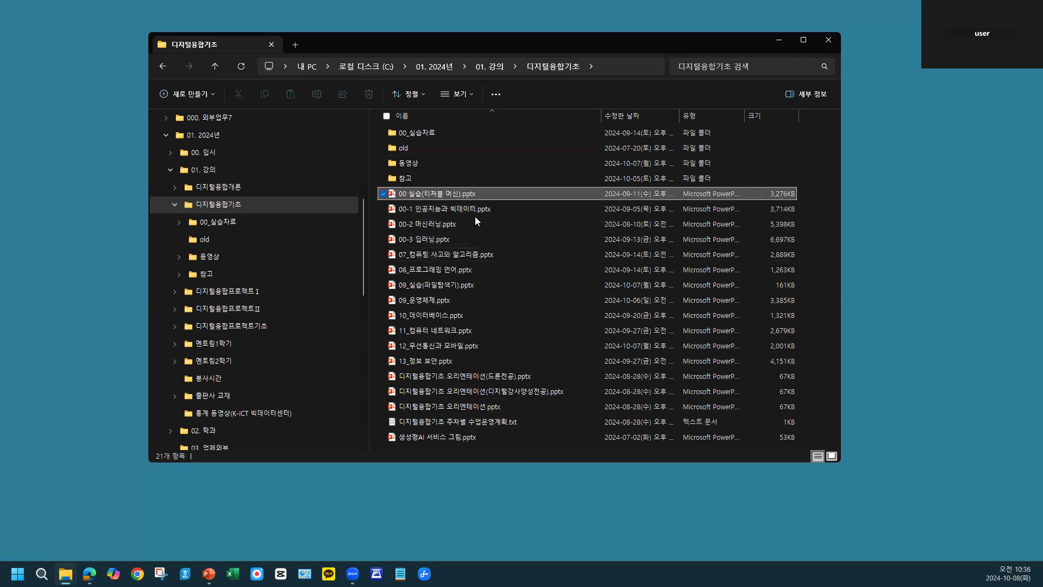
{"action": "left_click", "coordinate": [442, 239], "text": "ctrl"}
{"action": "left_click", "coordinate": [449, 288], "text": "ctrl"}
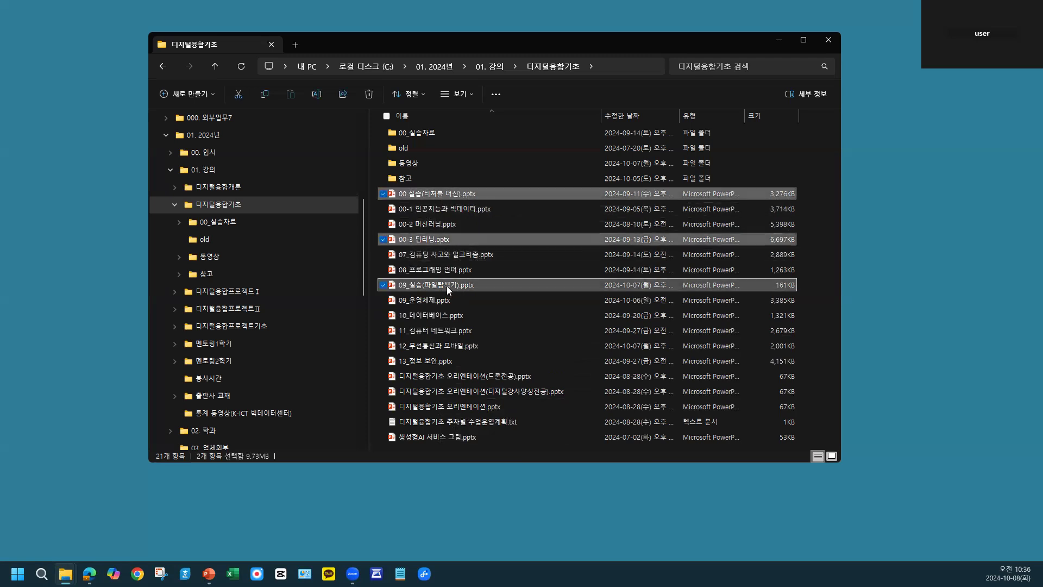
{"action": "left_click", "coordinate": [451, 315], "text": "ctrl"}
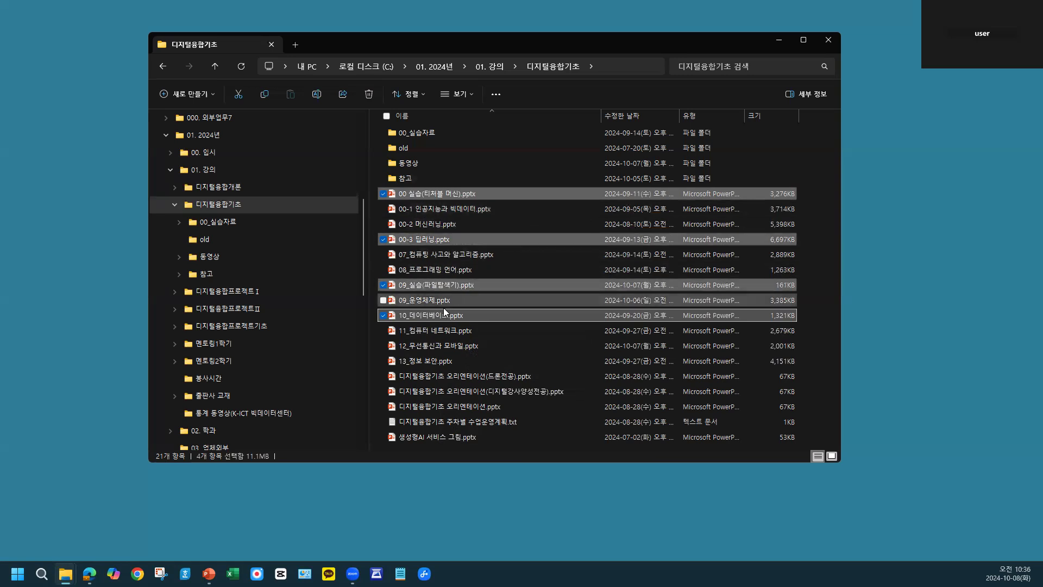
{"action": "left_click", "coordinate": [560, 131]}
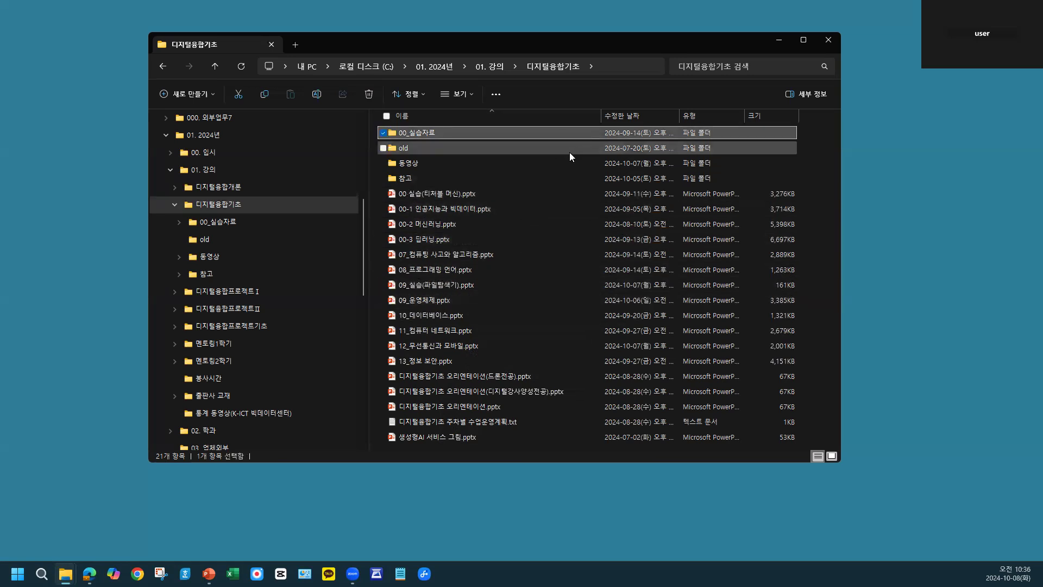
{"action": "right_click", "coordinate": [555, 194]}
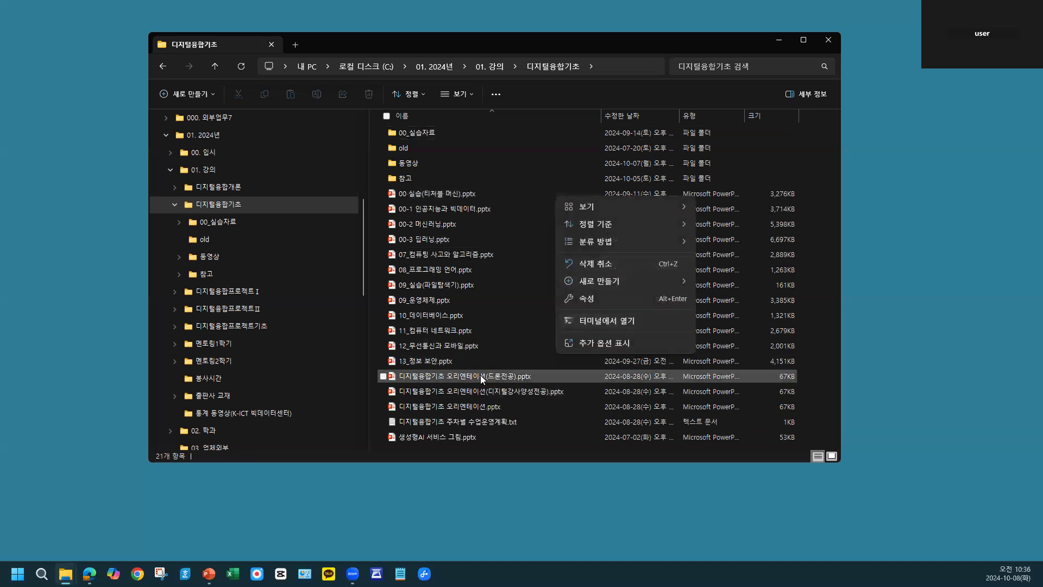
{"action": "left_click", "coordinate": [580, 88]}
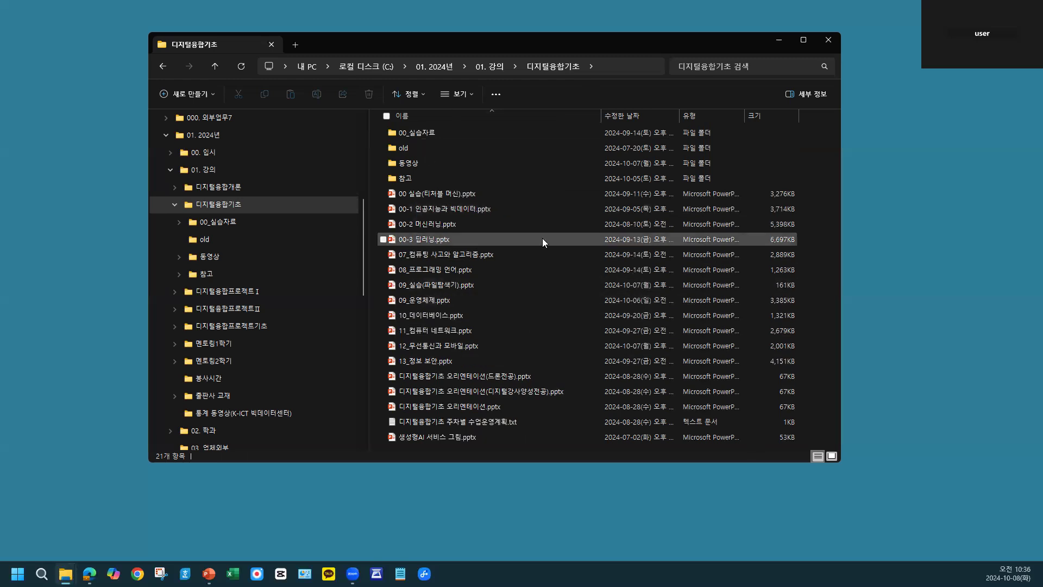
- Narrow the 디지털융합기초 window and move it toward the left edge of the desktop
{"action": "mouse_move", "coordinate": [537, 238]}
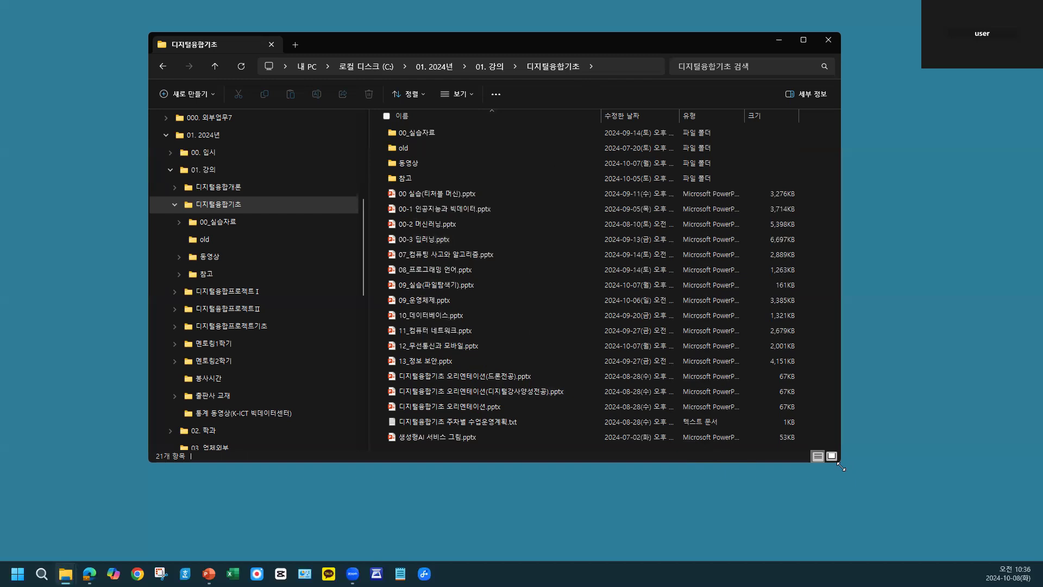
{"action": "left_click_drag", "start_coordinate": [839, 464], "coordinate": [701, 457]}
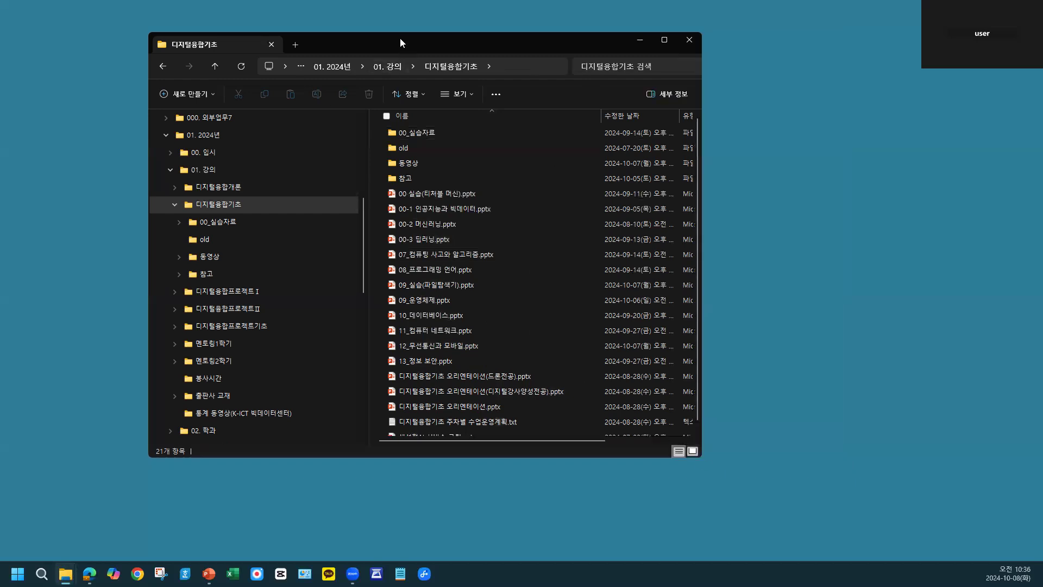
{"action": "left_click_drag", "start_coordinate": [398, 38], "coordinate": [283, 40]}
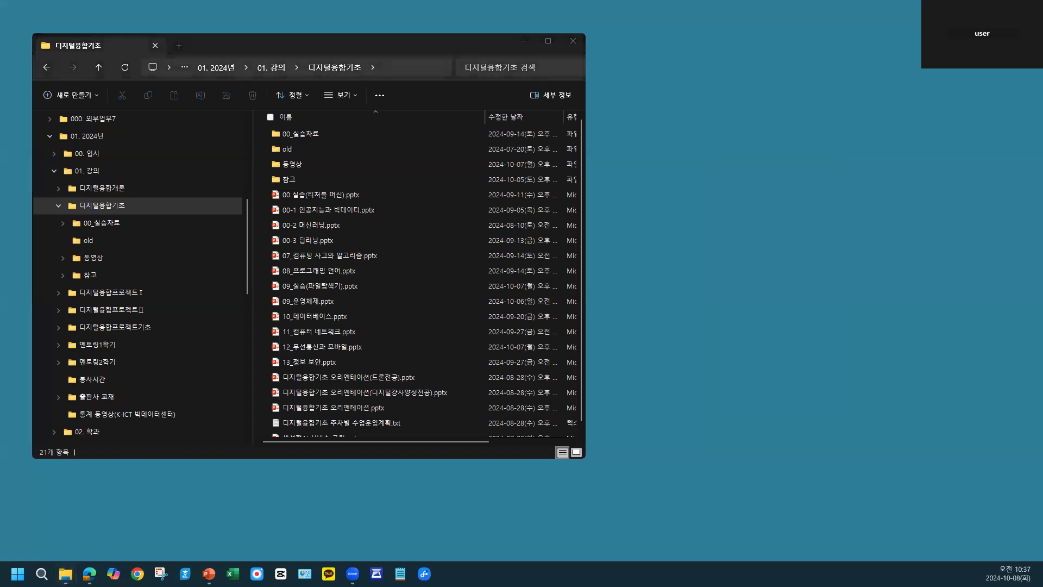
- Open a second File Explorer window and arrange and narrow both windows so they sit side by side without overlapping
{"action": "key", "text": "super+e"}
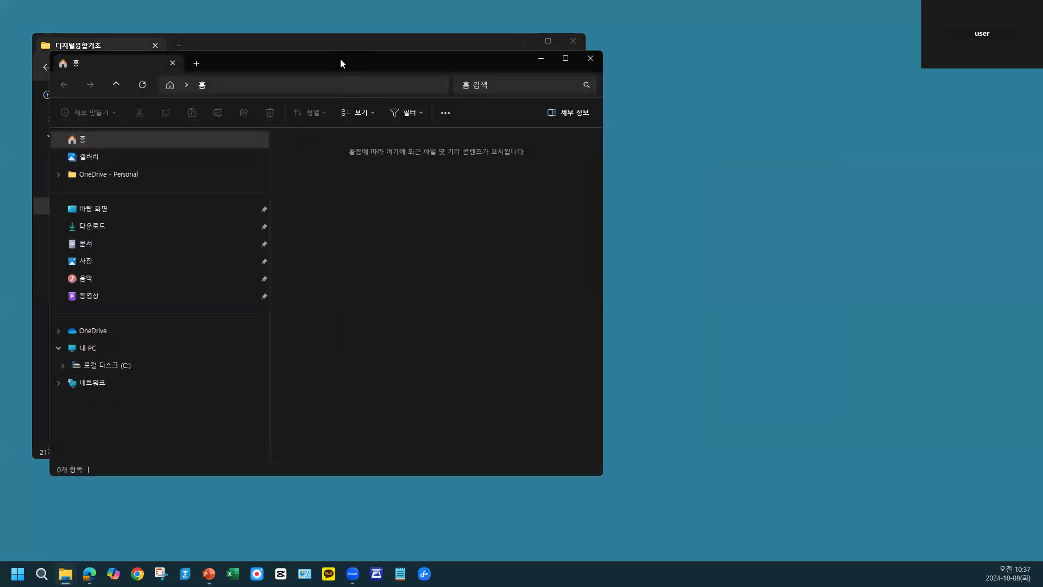
{"action": "left_click_drag", "start_coordinate": [354, 72], "coordinate": [761, 87]}
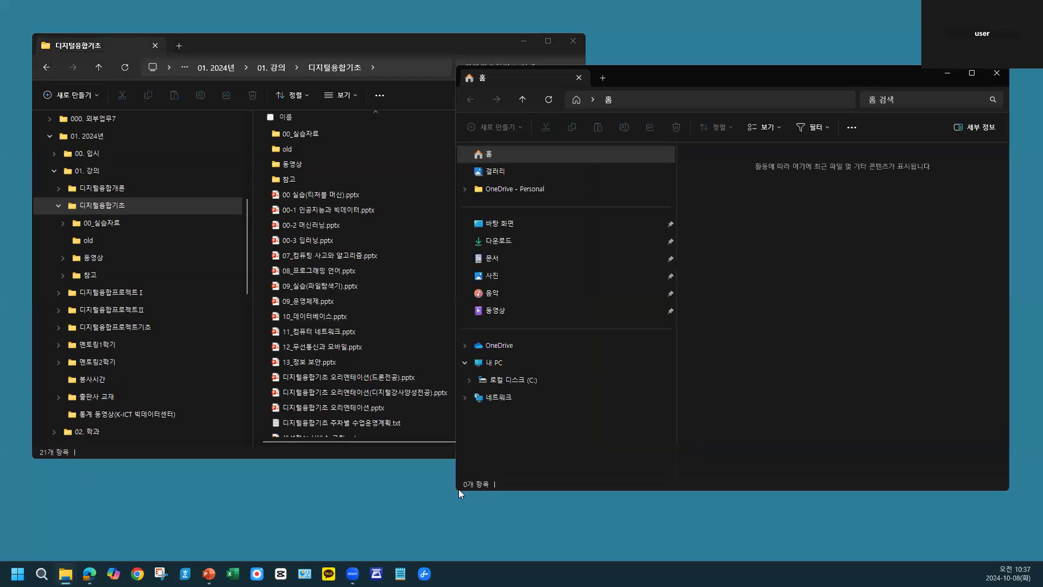
{"action": "left_click_drag", "start_coordinate": [457, 490], "coordinate": [571, 487]}
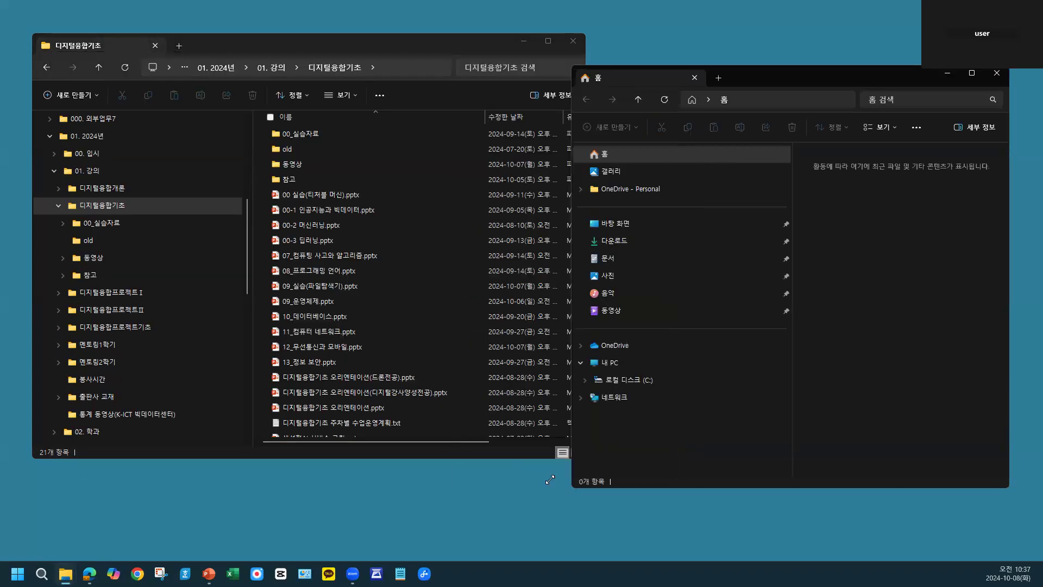
{"action": "left_click", "coordinate": [340, 47]}
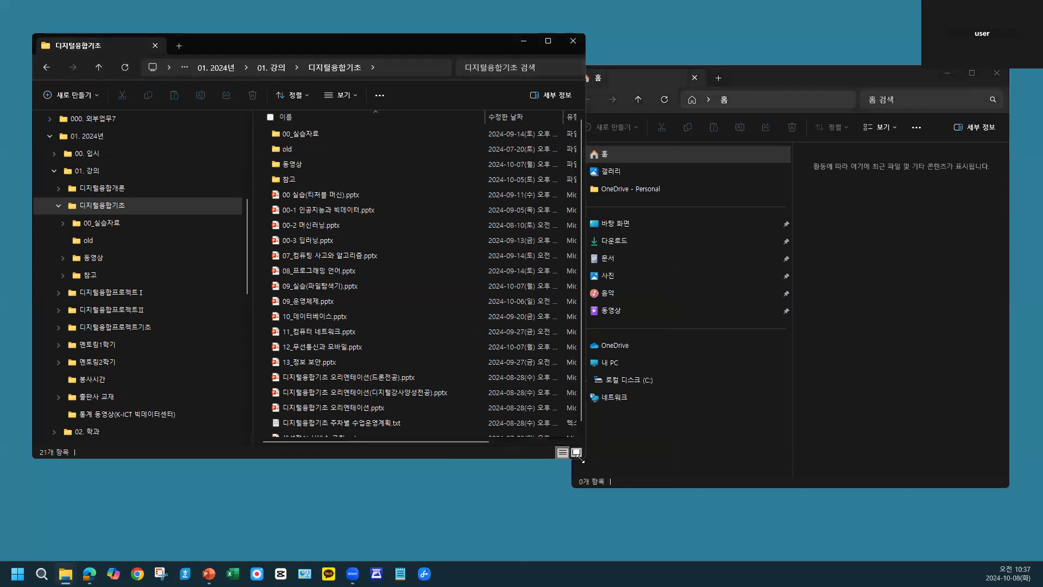
{"action": "left_click_drag", "start_coordinate": [580, 459], "coordinate": [468, 465]}
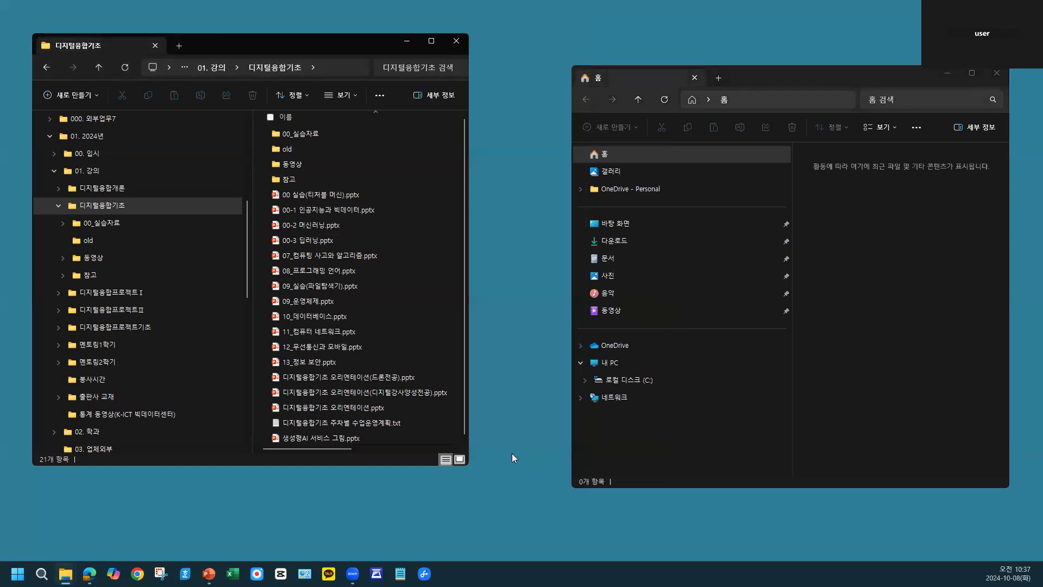
- Show the Temp folder of 로컬 디스크 (C:) in the second window and shift that window slightly closer to the first
{"action": "left_click", "coordinate": [629, 380]}
{"action": "double_click", "coordinate": [836, 333]}
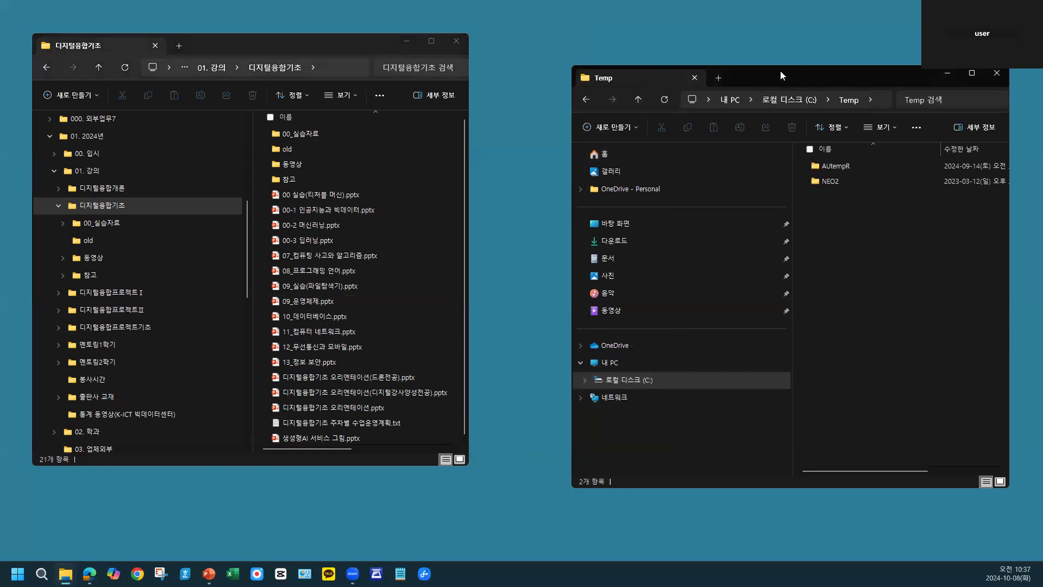
{"action": "left_click_drag", "start_coordinate": [779, 71], "coordinate": [748, 60]}
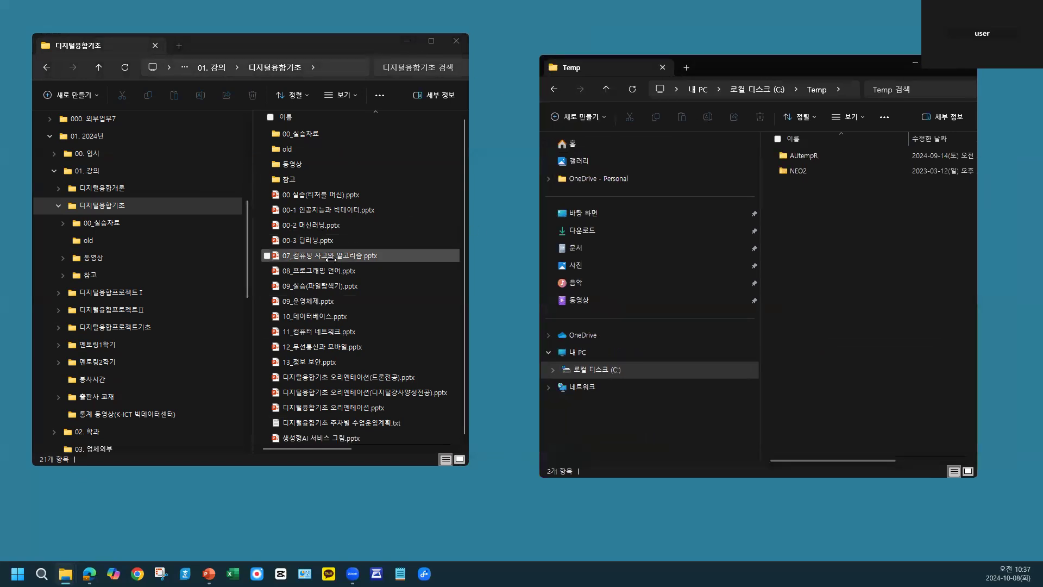
- Copy 00 실습(티처블 머신).pptx and 00-2 머신러닝.pptx from 디지털융합기초 into Temp, and delete the copies from Temp
{"action": "left_click", "coordinate": [333, 196]}
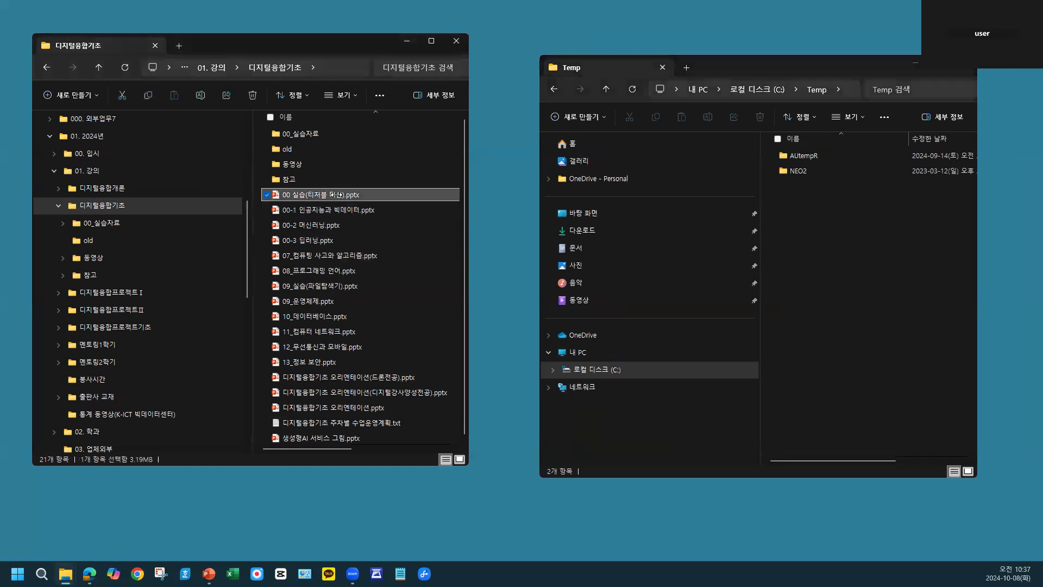
{"action": "left_click", "coordinate": [324, 225], "text": "ctrl"}
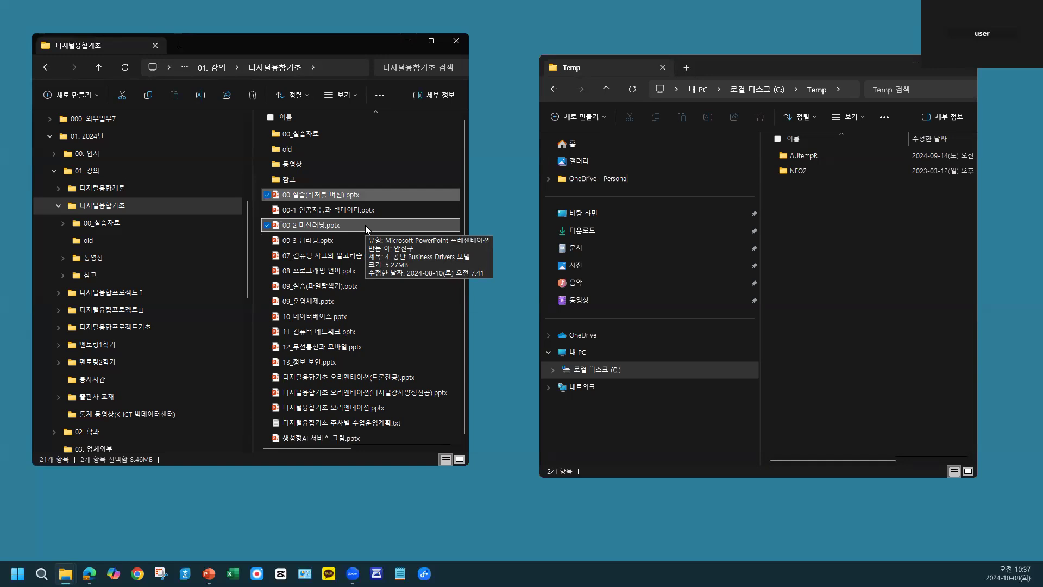
{"action": "key", "text": "ctrl+c"}
{"action": "left_click", "coordinate": [826, 281]}
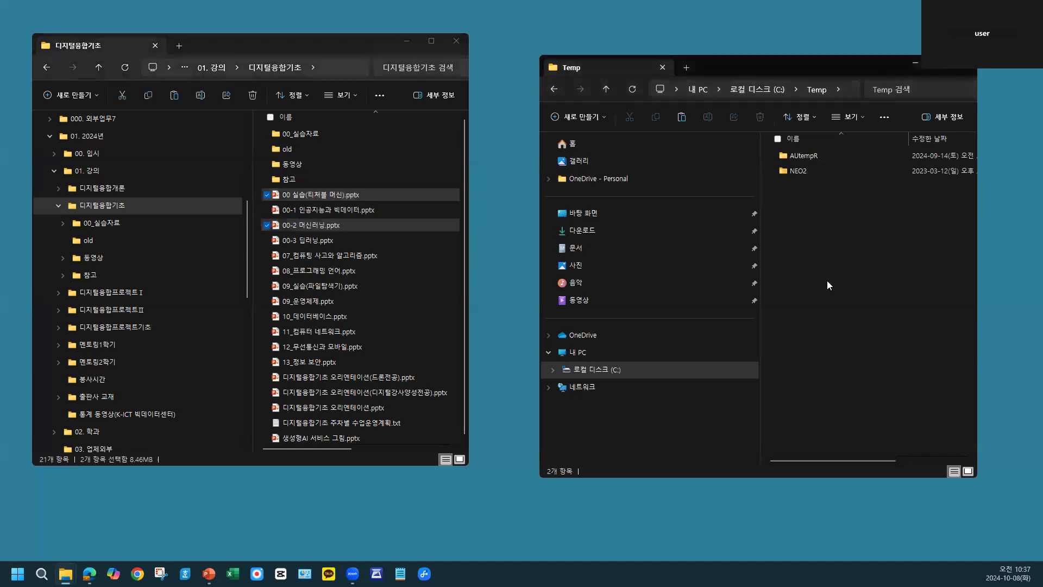
{"action": "key", "text": "ctrl+v"}
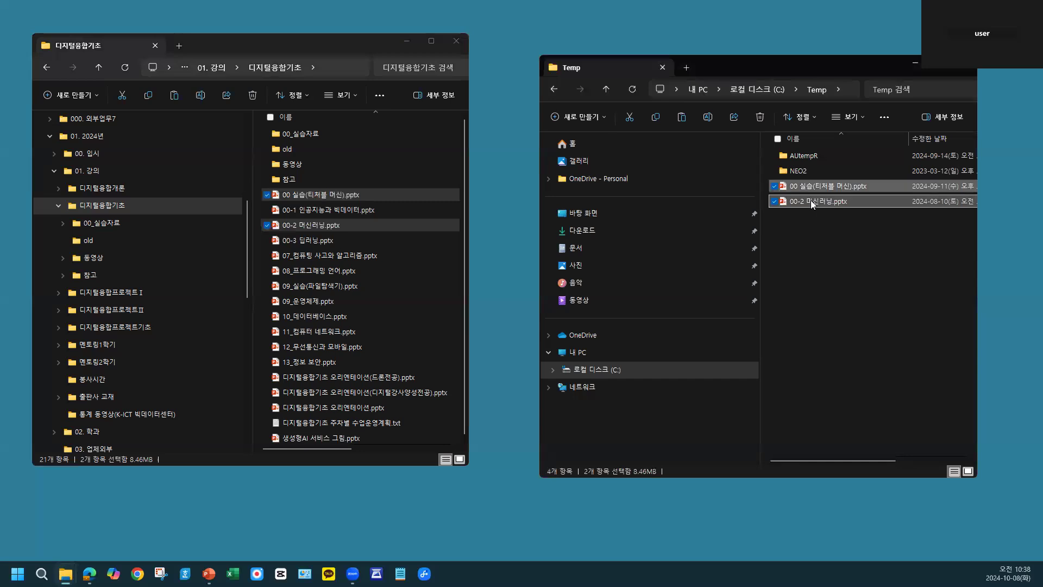
{"action": "key", "text": "Delete"}
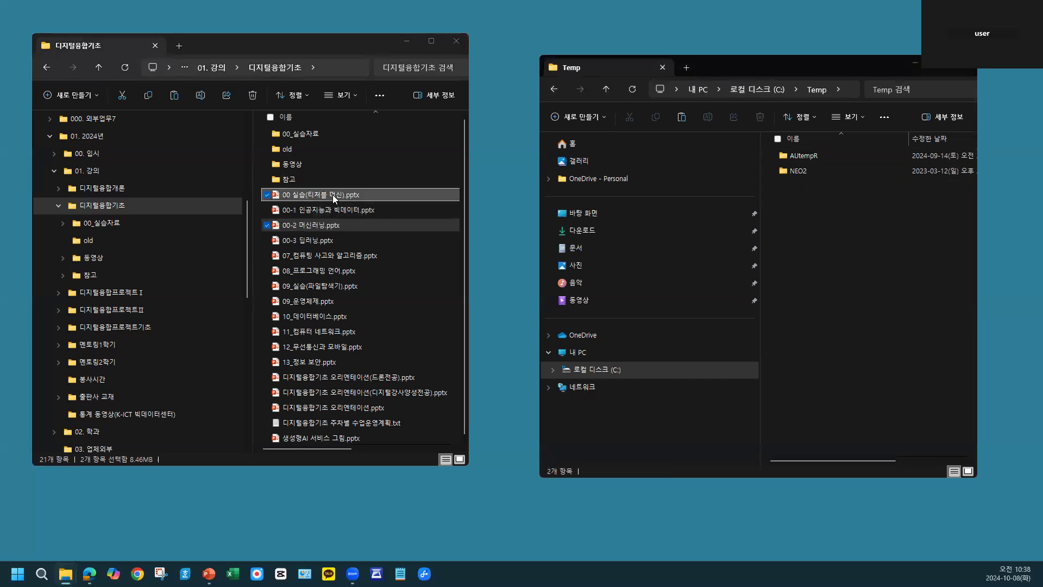
- Reselect 00 실습(티처블 머신).pptx and 00-2 머신러닝.pptx in 디지털융합기초 and move both files into Temp
{"action": "left_click", "coordinate": [332, 194]}
{"action": "left_click", "coordinate": [329, 225], "text": "shift"}
{"action": "left_click", "coordinate": [333, 195]}
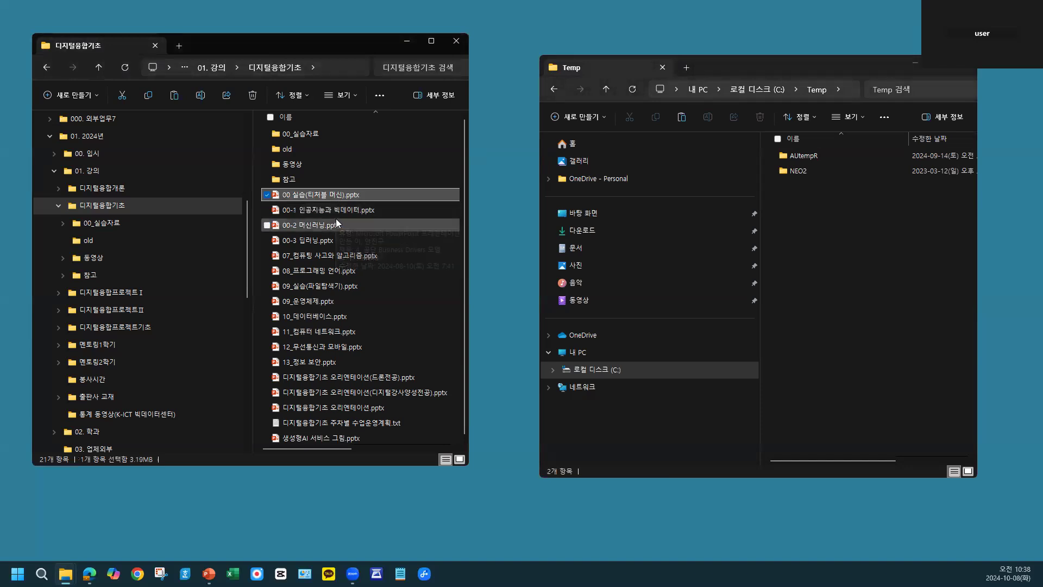
{"action": "left_click", "coordinate": [333, 225], "text": "ctrl"}
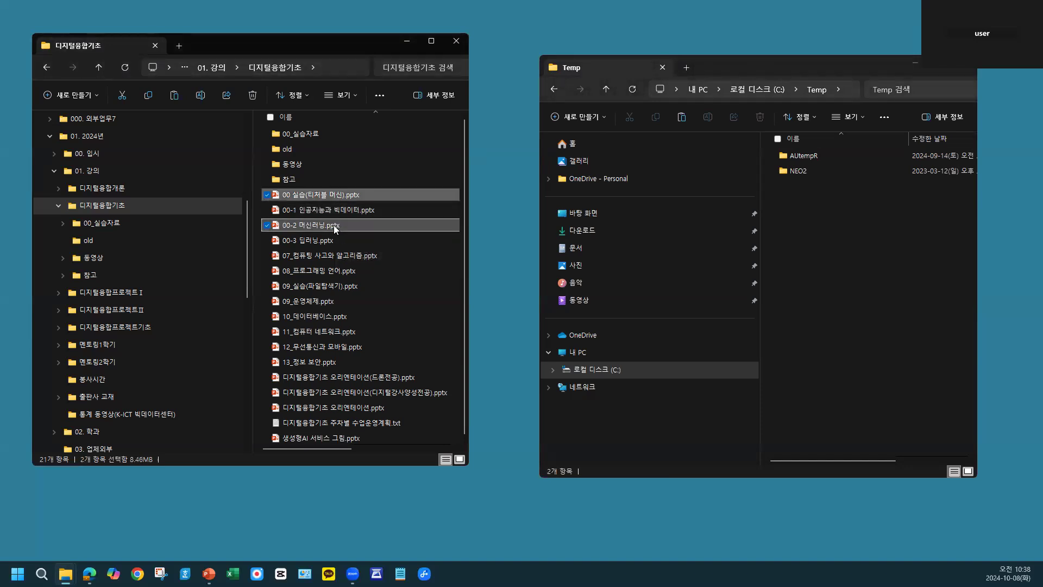
{"action": "left_click_drag", "start_coordinate": [334, 225], "coordinate": [834, 284]}
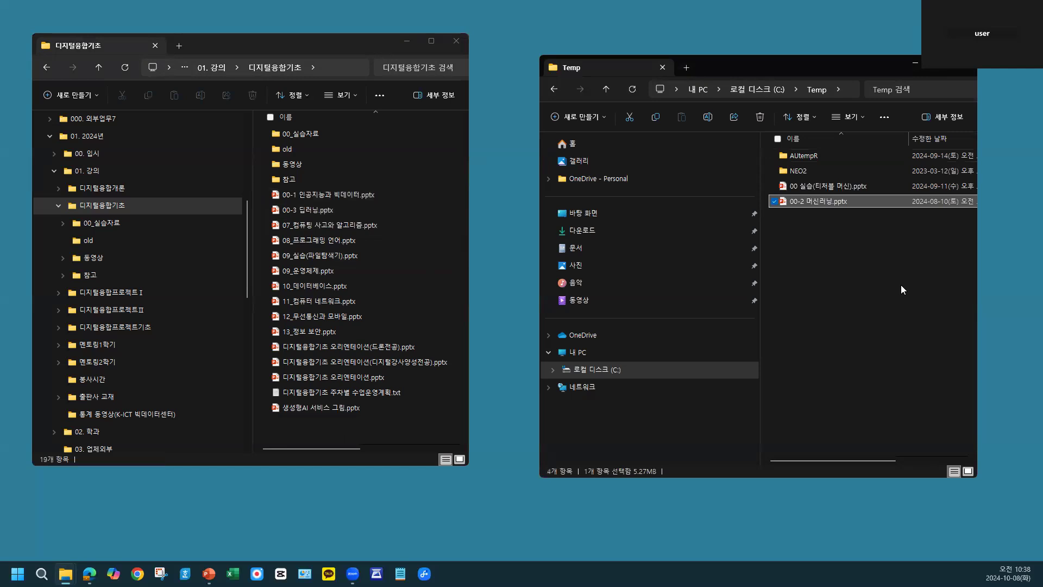
- Move both presentation files from Temp back to 디지털융합기초 and refresh that folder's file list
{"action": "left_click", "coordinate": [833, 187], "text": "ctrl"}
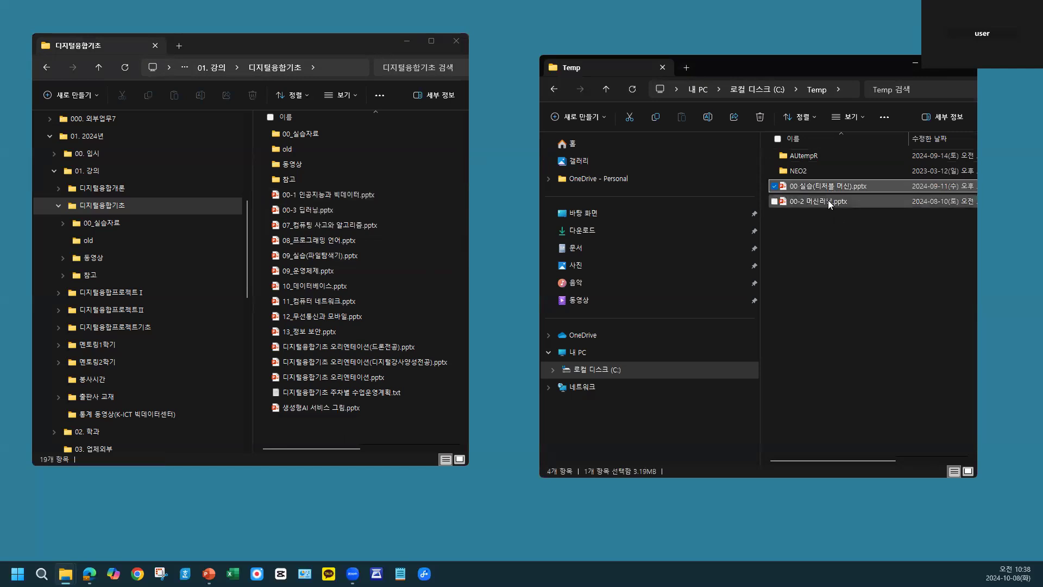
{"action": "left_click_drag", "start_coordinate": [828, 202], "coordinate": [381, 209]}
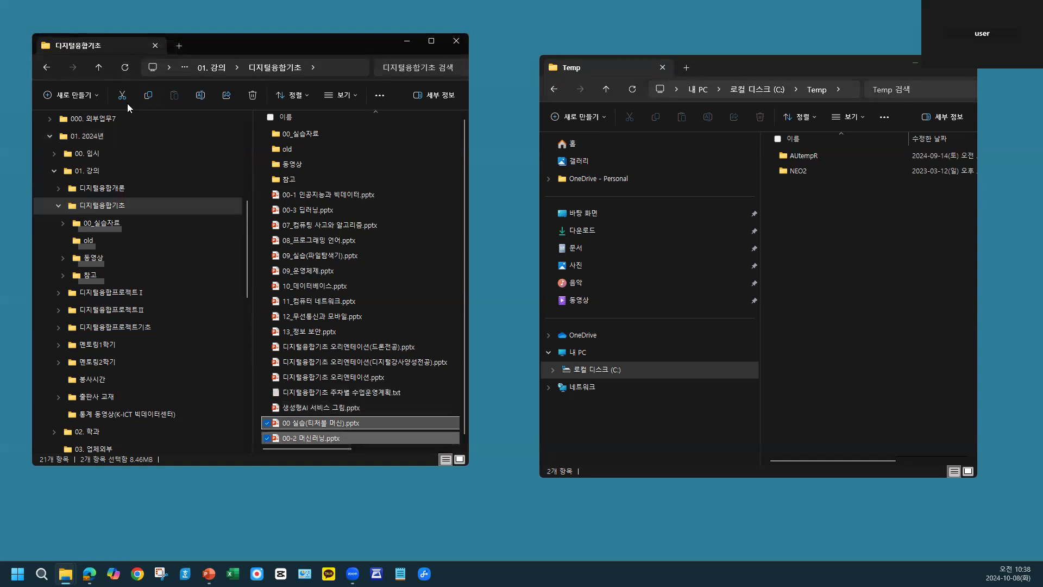
{"action": "left_click", "coordinate": [126, 69]}
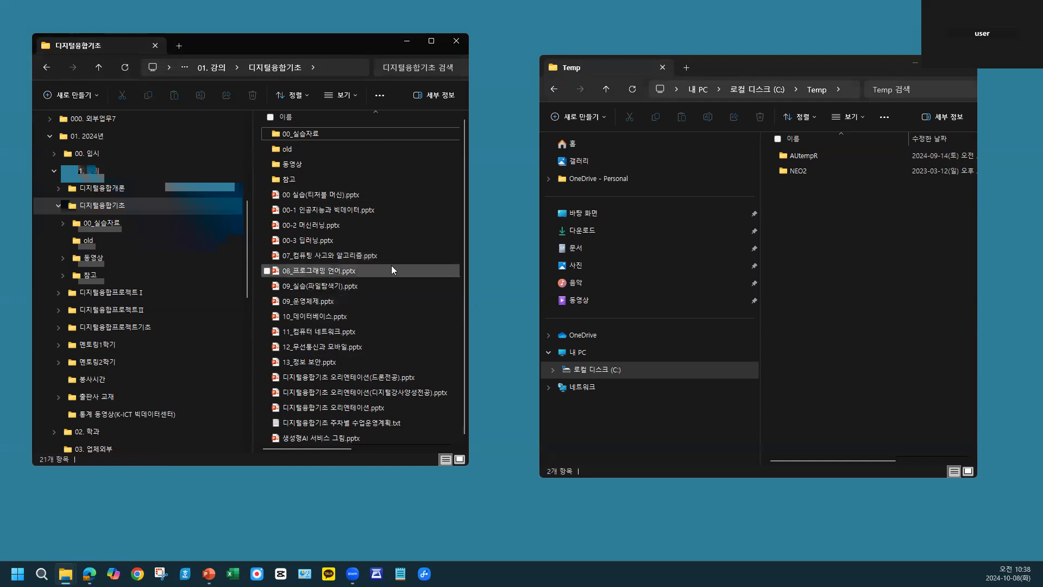
- Move only 00 실습(티처블 머신).pptx into Temp and back to 디지털융합기초, refreshing the folder's file list
{"action": "mouse_move", "coordinate": [391, 266]}
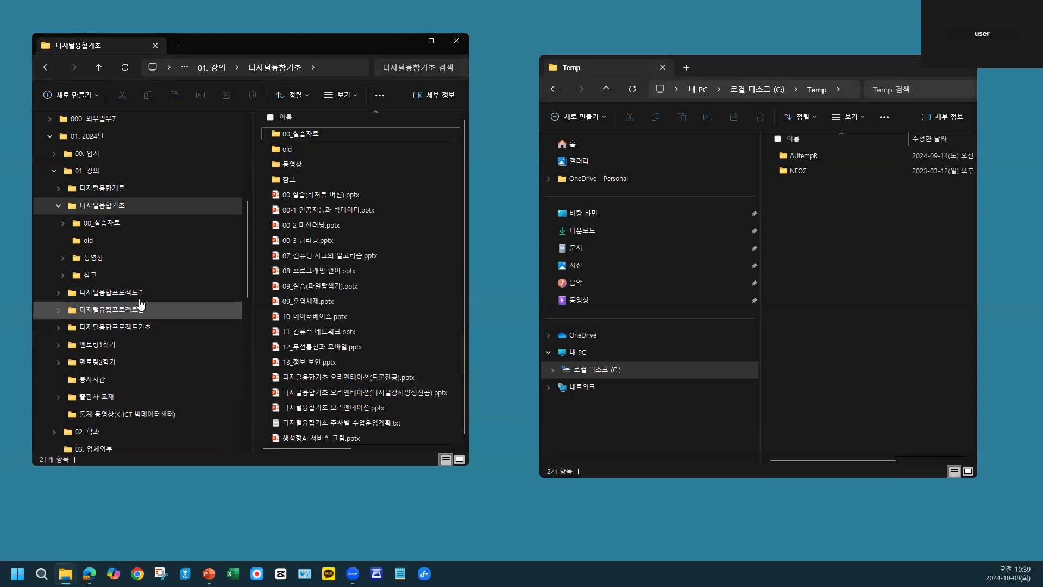
{"action": "scroll", "coordinate": [140, 306], "scroll_direction": "up", "scroll_amount": 2}
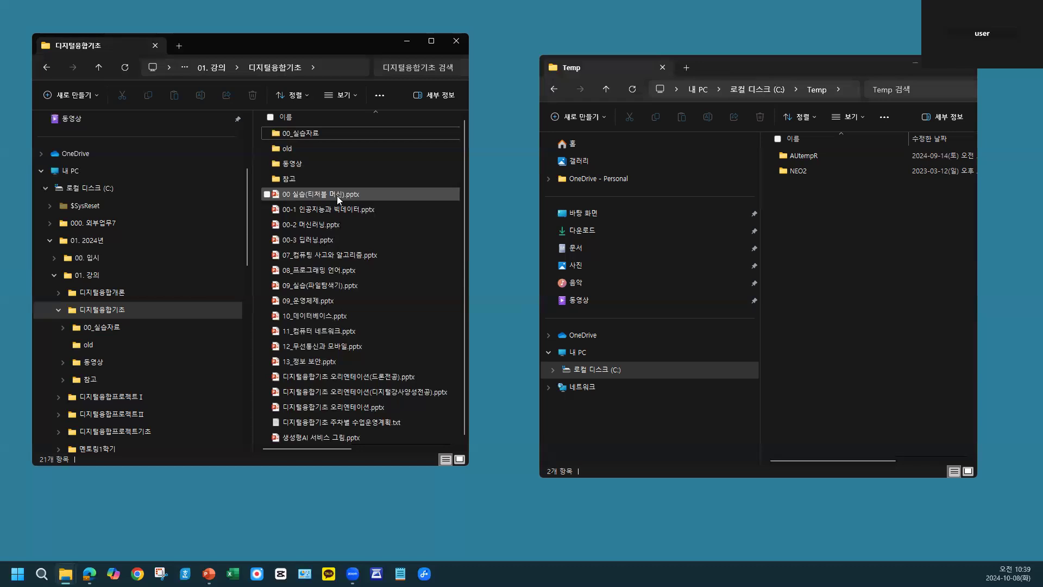
{"action": "left_click_drag", "start_coordinate": [336, 196], "coordinate": [836, 267]}
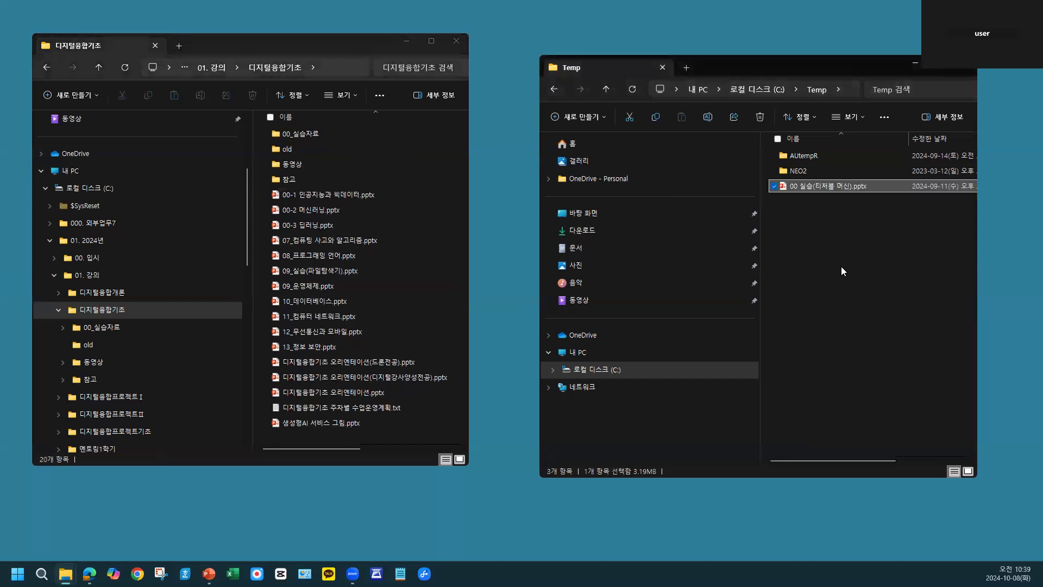
{"action": "left_click_drag", "start_coordinate": [810, 185], "coordinate": [419, 218]}
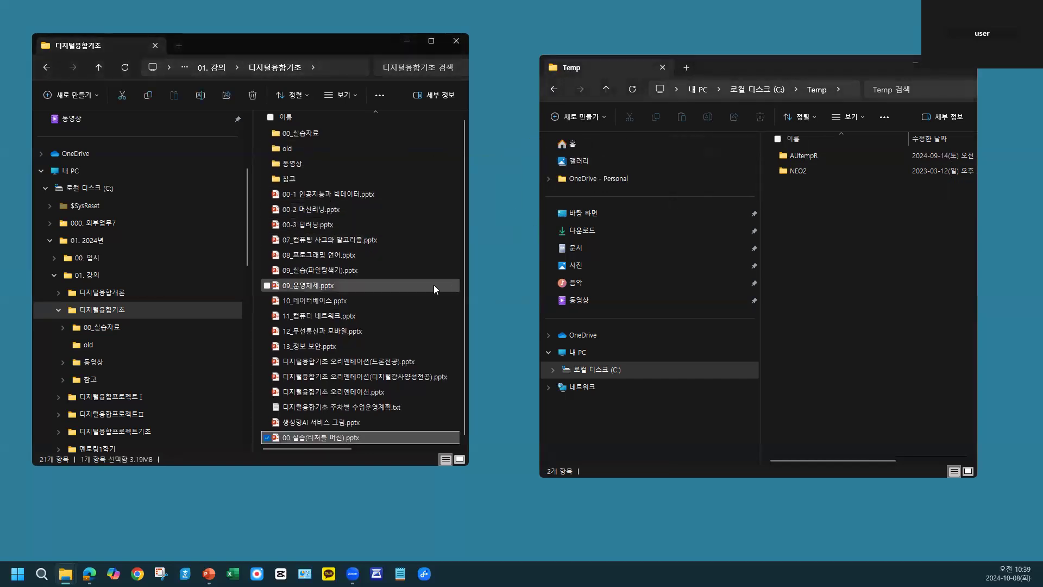
{"action": "left_click", "coordinate": [127, 66]}
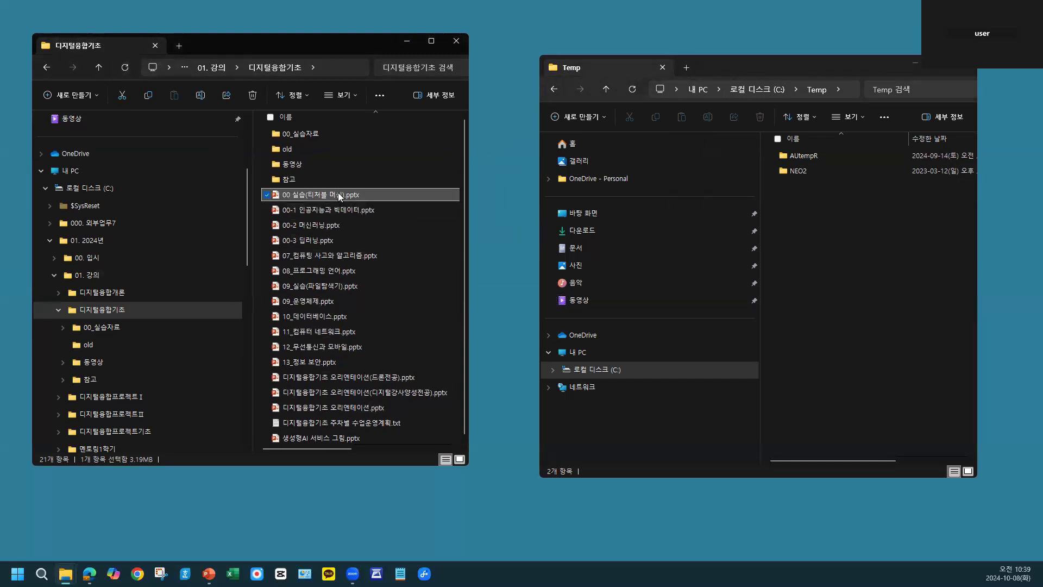
- Copy 00 실습(티처블 머신).pptx from 디지털융합기초 into Temp, keeping the original, and delete the copy from Temp
{"action": "left_click_drag", "start_coordinate": [338, 193], "coordinate": [858, 307]}
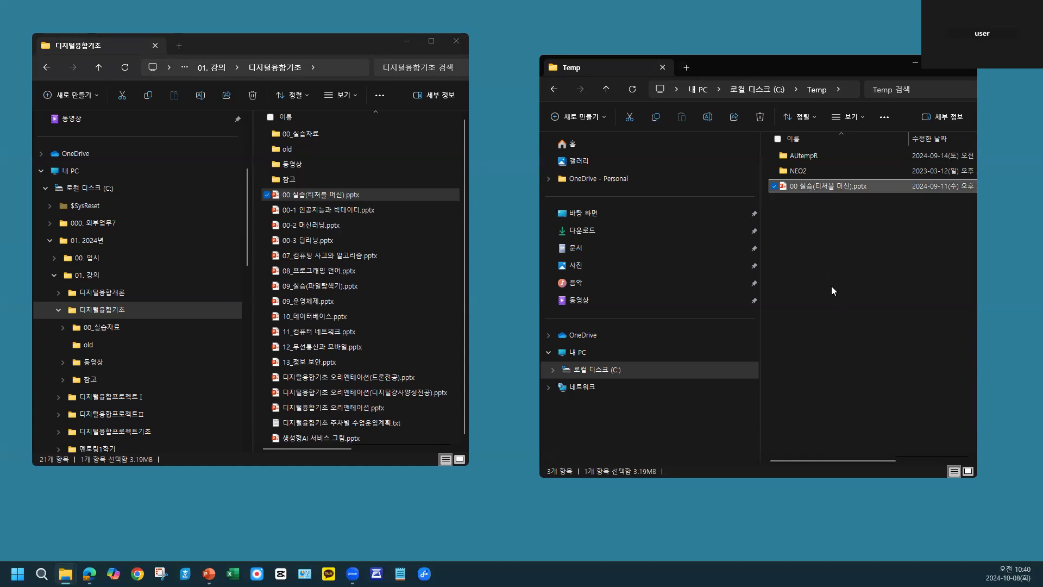
{"action": "key", "text": "Delete"}
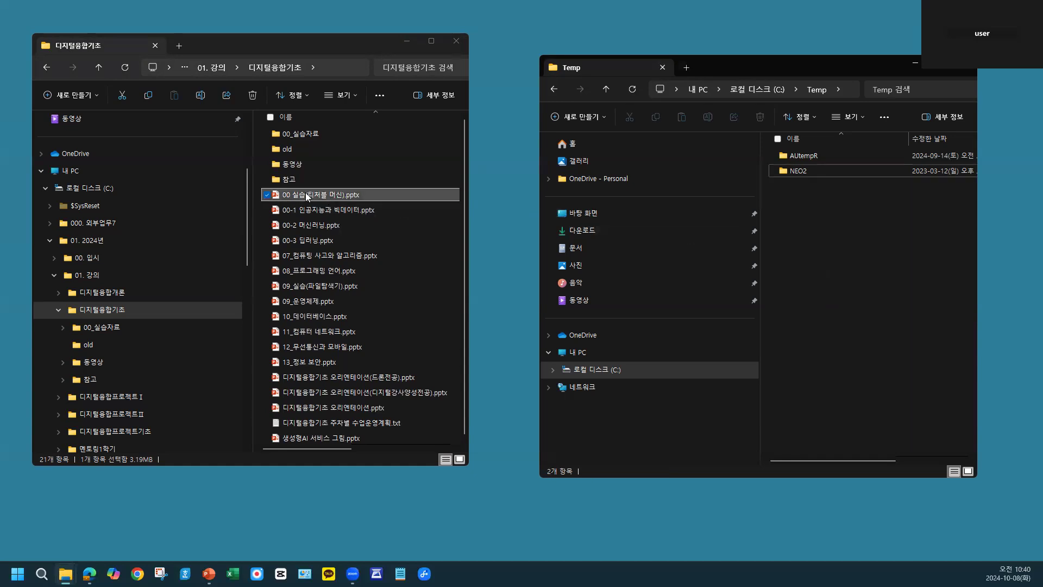
- Move 00 실습(티처블 머신).pptx from 디지털융합기초 into Temp, return it to 디지털융합기초, and refresh that folder's file list
{"action": "left_click_drag", "start_coordinate": [307, 197], "coordinate": [850, 283]}
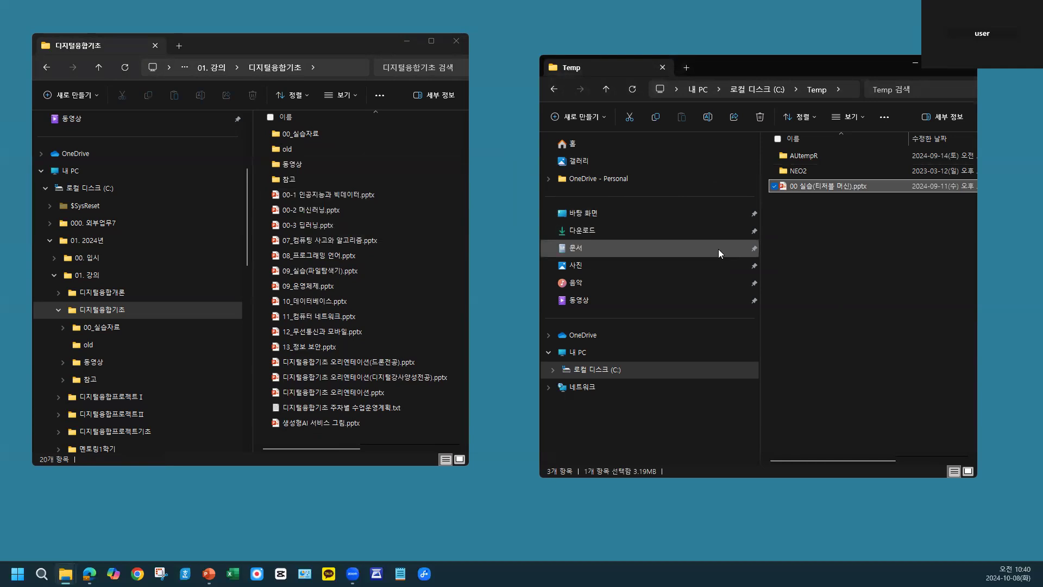
{"action": "left_click_drag", "start_coordinate": [809, 187], "coordinate": [401, 255]}
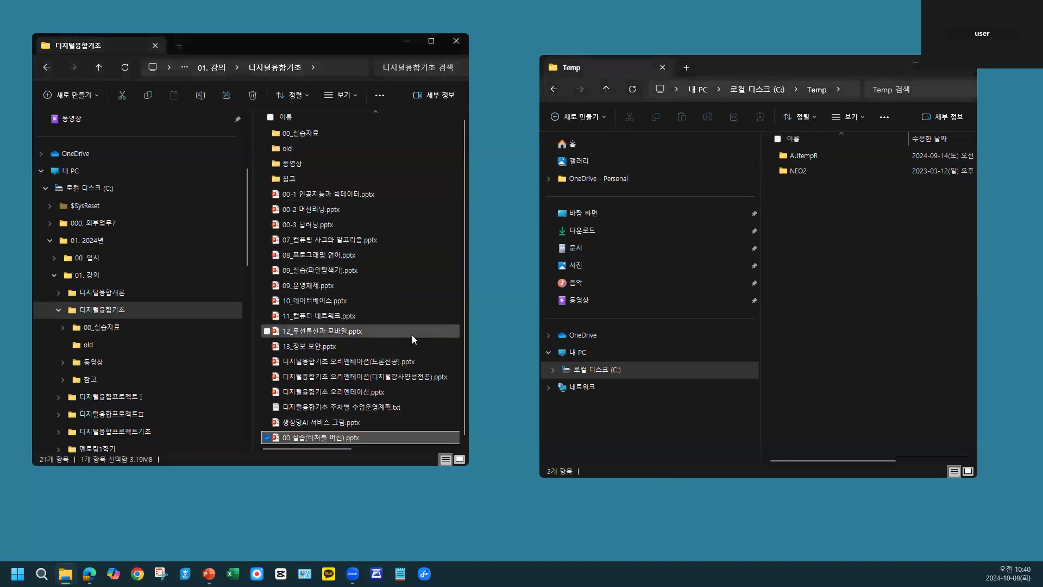
{"action": "left_click", "coordinate": [125, 68]}
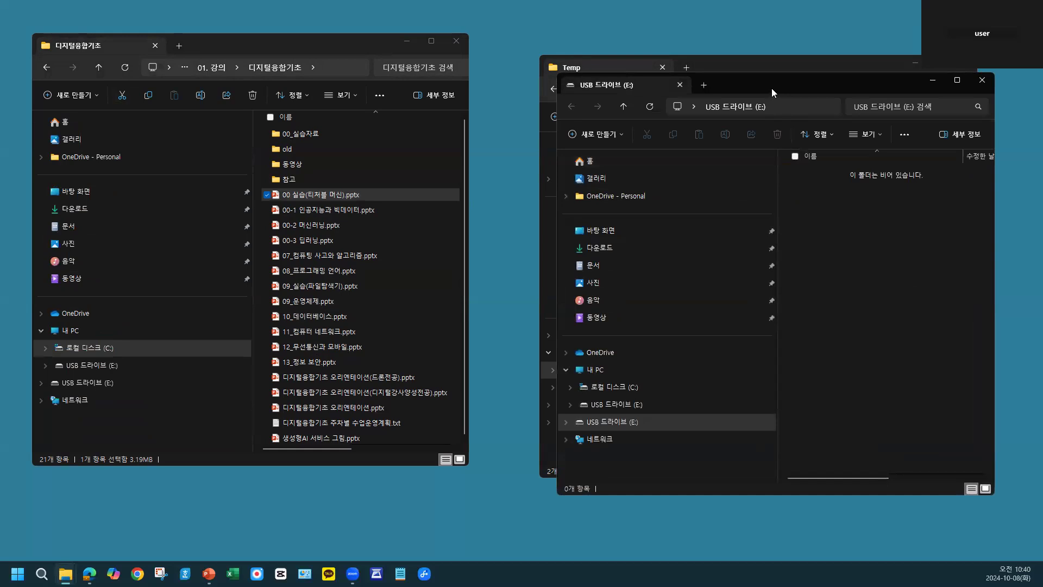
- Copy 00 실습(티처블 머신).pptx from 디지털융합기초 to the USB 드라이브 (E:) and minimize the USB drive window
{"action": "left_click_drag", "start_coordinate": [770, 85], "coordinate": [717, 62]}
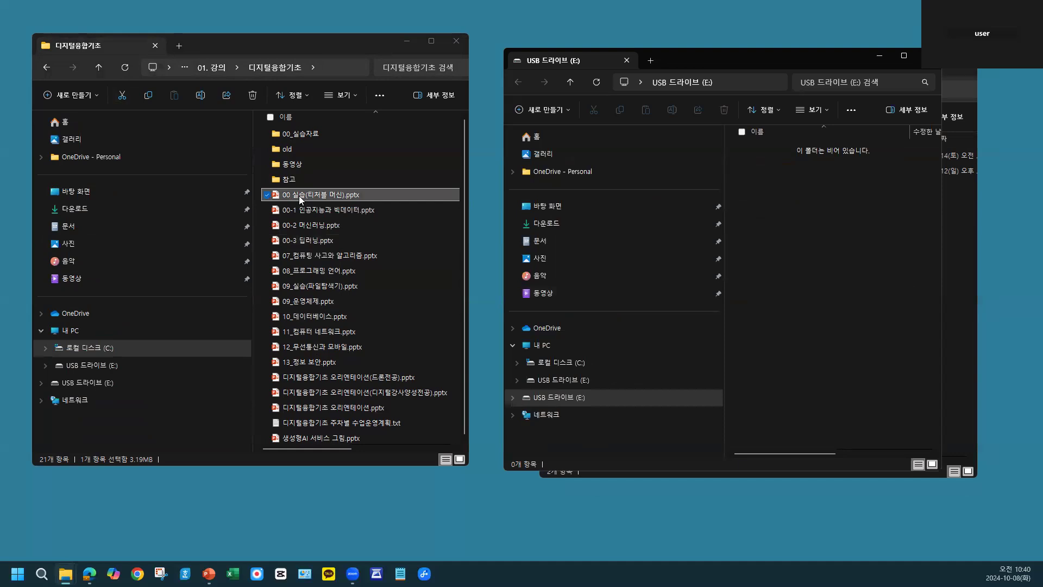
{"action": "left_click_drag", "start_coordinate": [299, 196], "coordinate": [838, 265]}
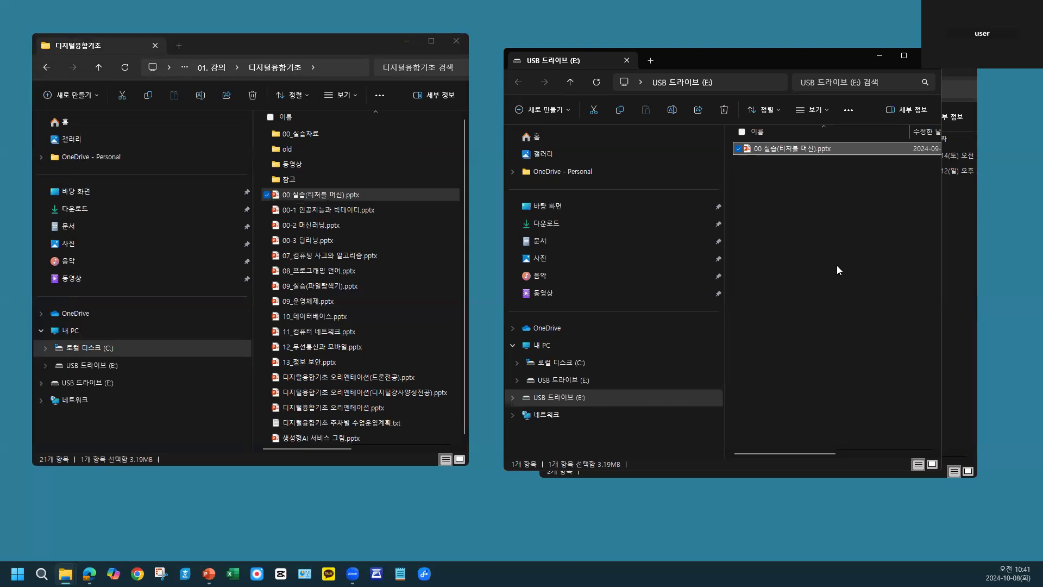
{"action": "left_click", "coordinate": [809, 241]}
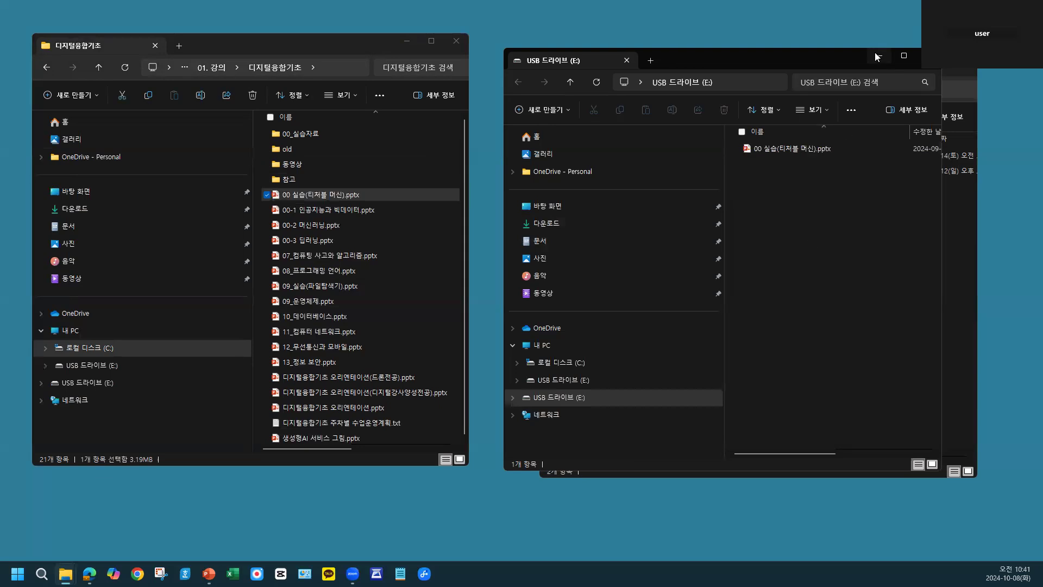
{"action": "left_click", "coordinate": [875, 56]}
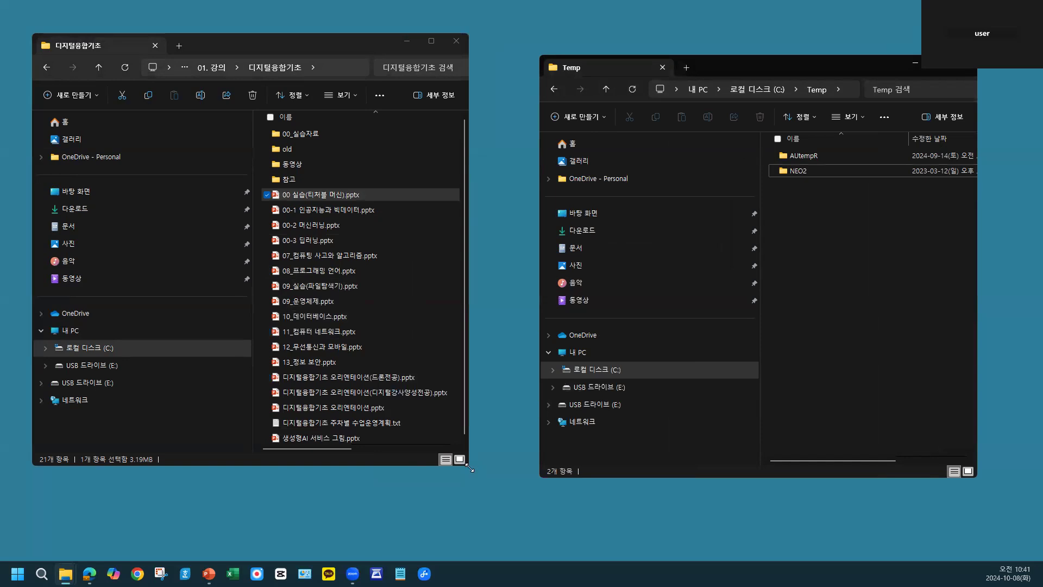
- Widen the 디지털융합기초 window and copy 00 실습(티처블 머신).pptx into Temp, keeping the original
{"action": "left_click_drag", "start_coordinate": [469, 467], "coordinate": [683, 467]}
{"action": "left_click", "coordinate": [442, 313]}
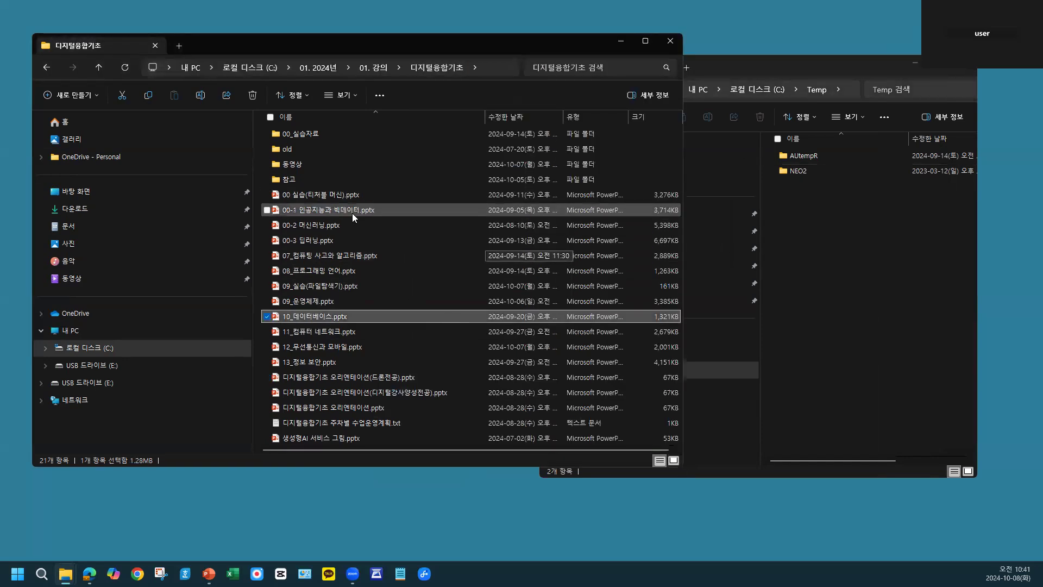
{"action": "left_click", "coordinate": [348, 195]}
{"action": "left_click_drag", "start_coordinate": [426, 194], "coordinate": [894, 293]}
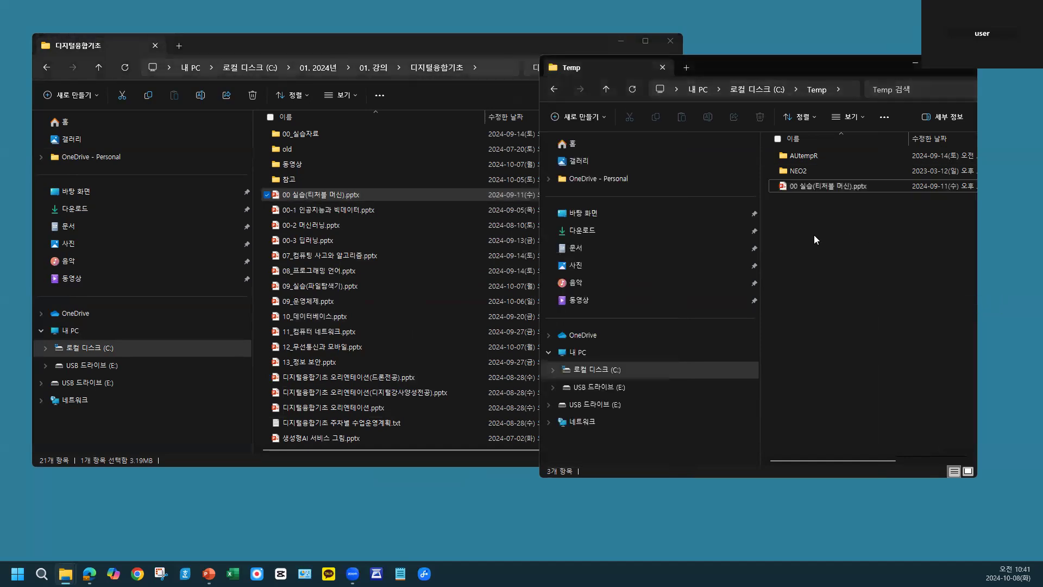
- Bring the Temp window to the middle of the desktop and rename its copied presentation as aaa.pptx
{"action": "left_click_drag", "start_coordinate": [779, 66], "coordinate": [493, 56]}
{"action": "left_click", "coordinate": [534, 184]}
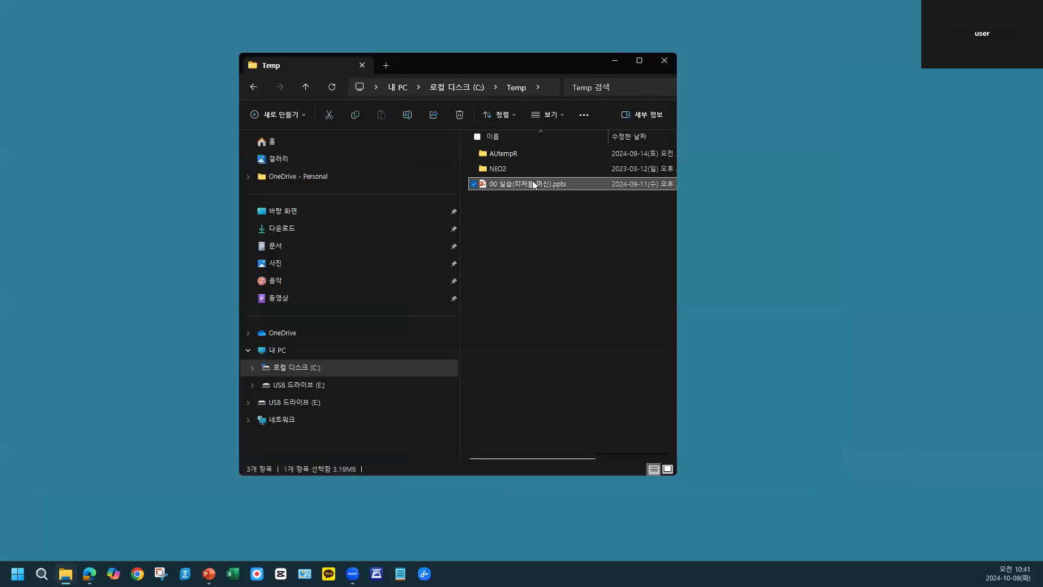
{"action": "right_click", "coordinate": [534, 185]}
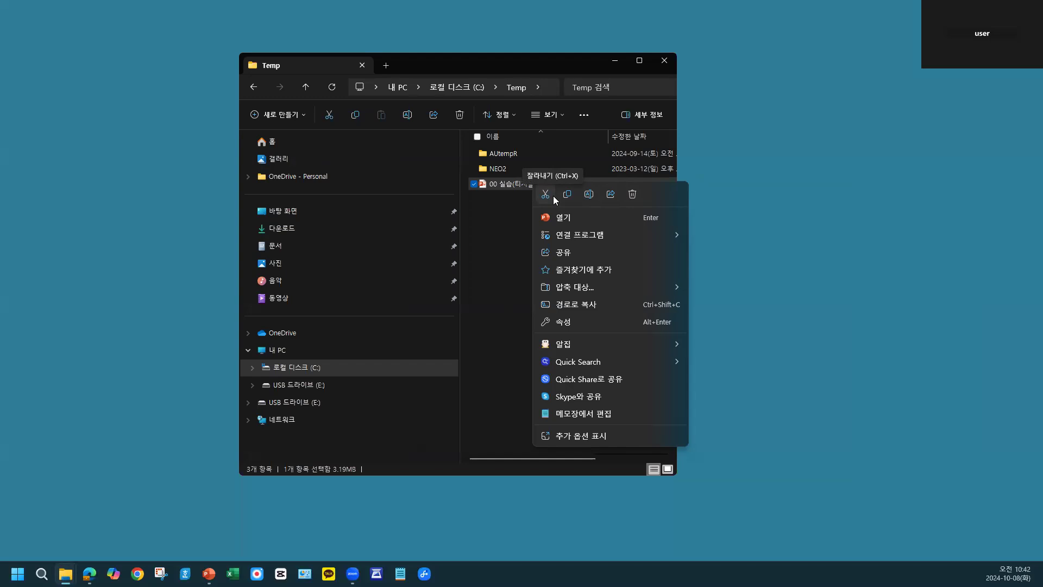
{"action": "left_click", "coordinate": [589, 195]}
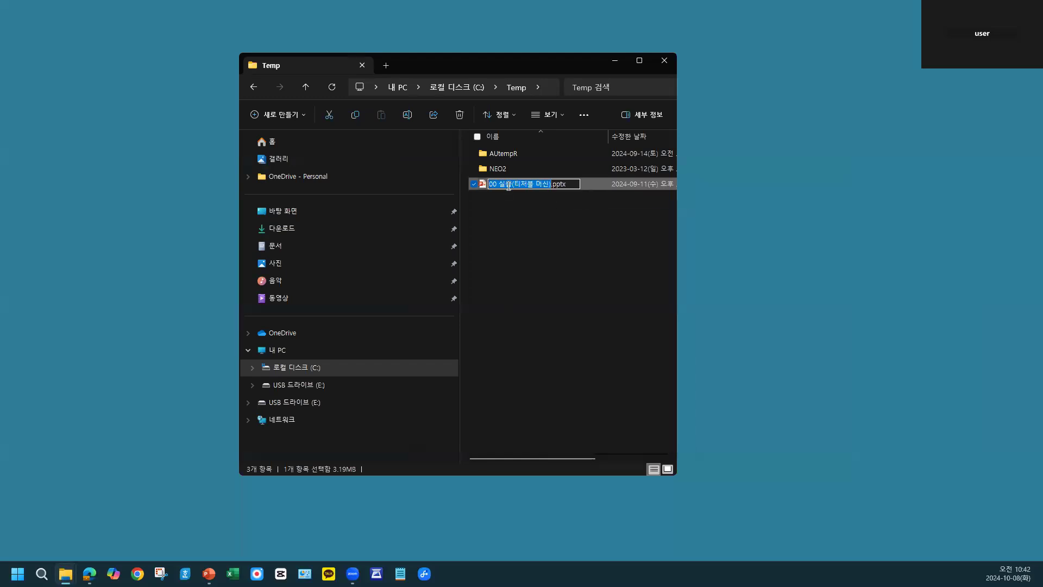
{"action": "type", "text": "aaa"}
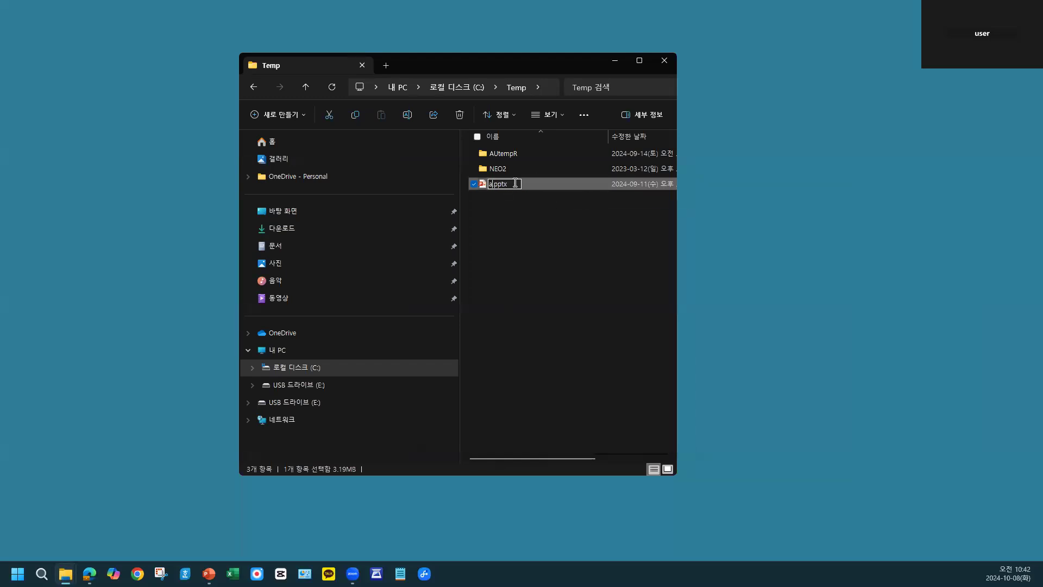
{"action": "left_click", "coordinate": [503, 277]}
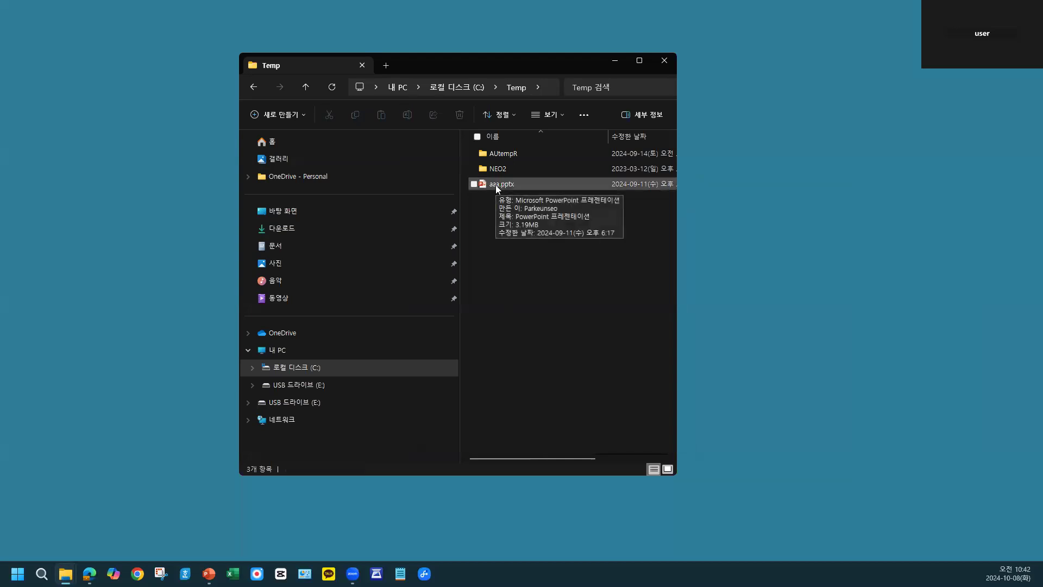
- Rename the aaa.pptx file in Temp as bbb.pptx
{"action": "left_click", "coordinate": [493, 188]}
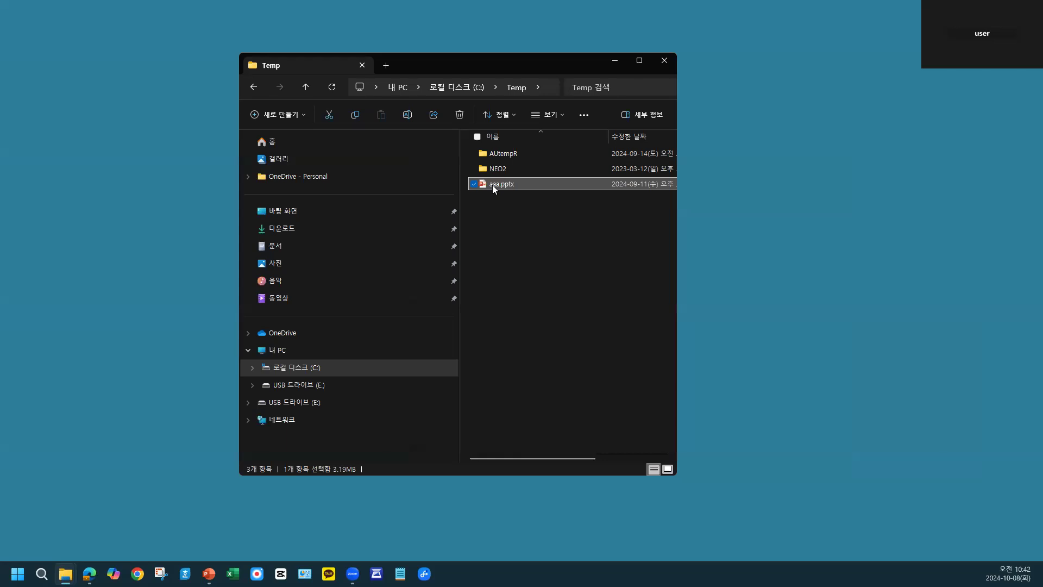
{"action": "key", "text": "F2"}
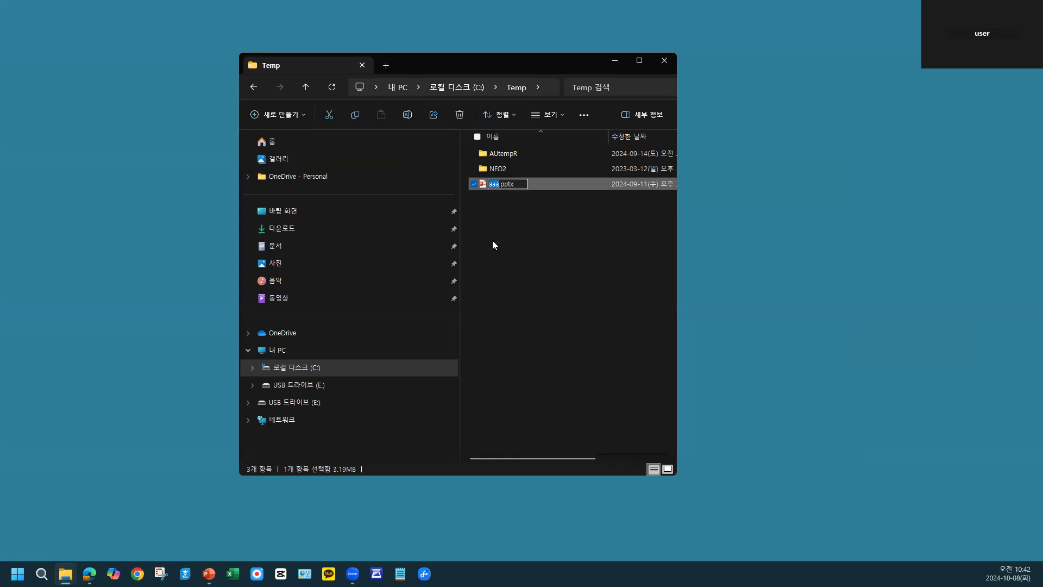
{"action": "type", "text": "bbb"}
{"action": "left_click", "coordinate": [492, 237]}
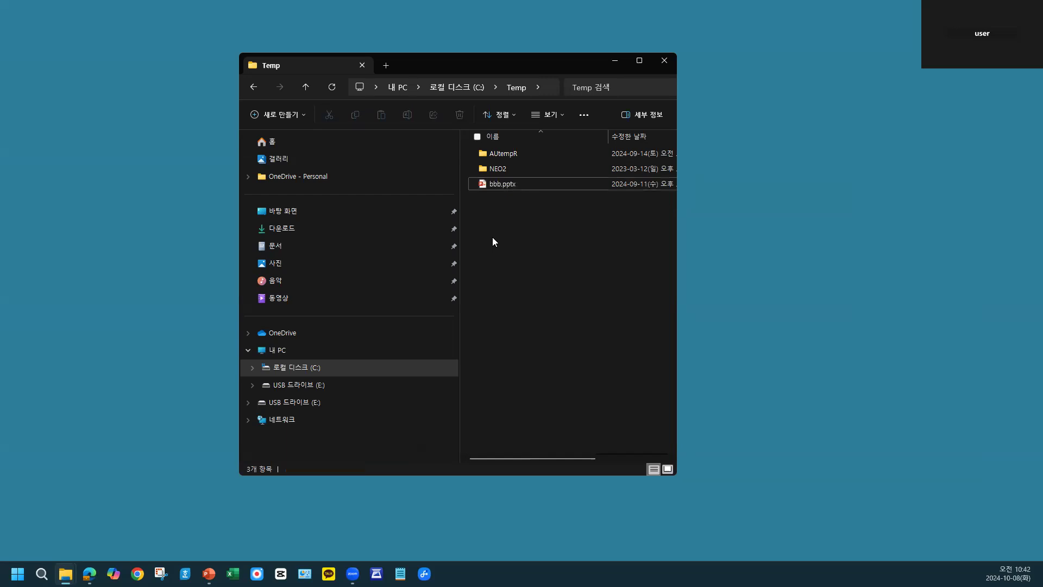
- Delete bbb.pptx from the Temp folder and switch to PowerPoint
{"action": "right_click", "coordinate": [513, 186]}
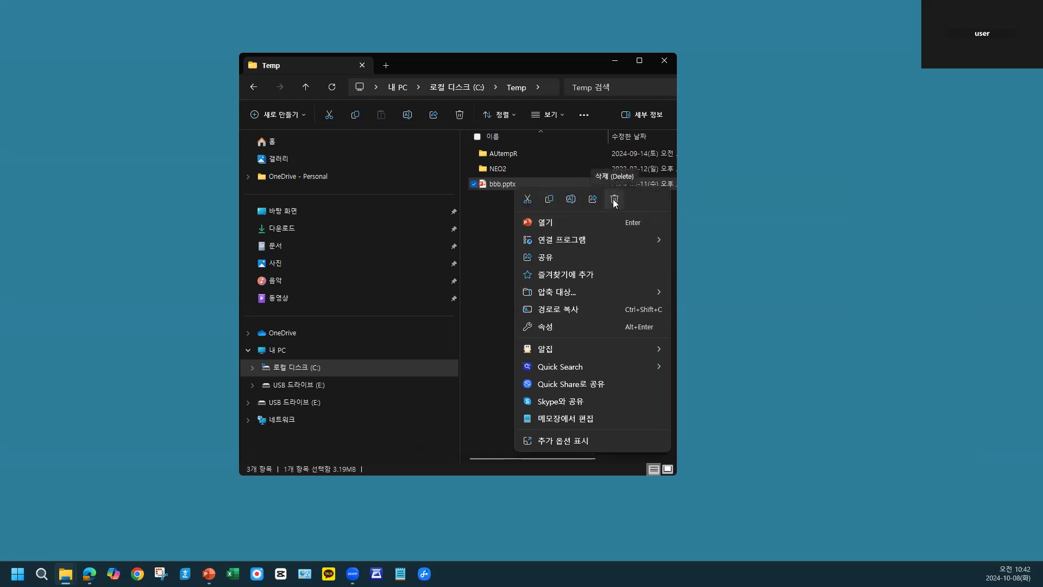
{"action": "left_click", "coordinate": [495, 225]}
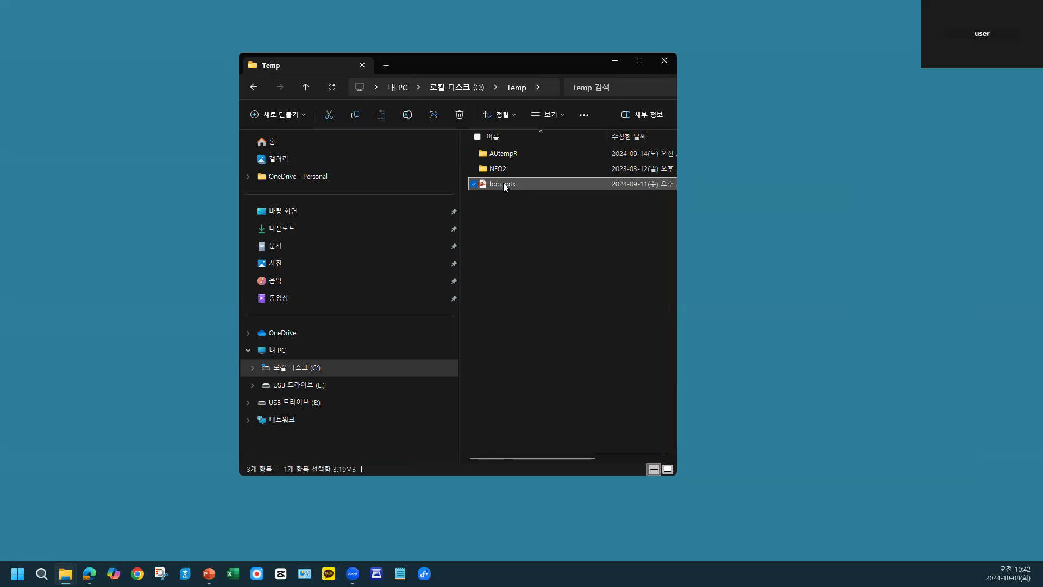
{"action": "key", "text": "Delete"}
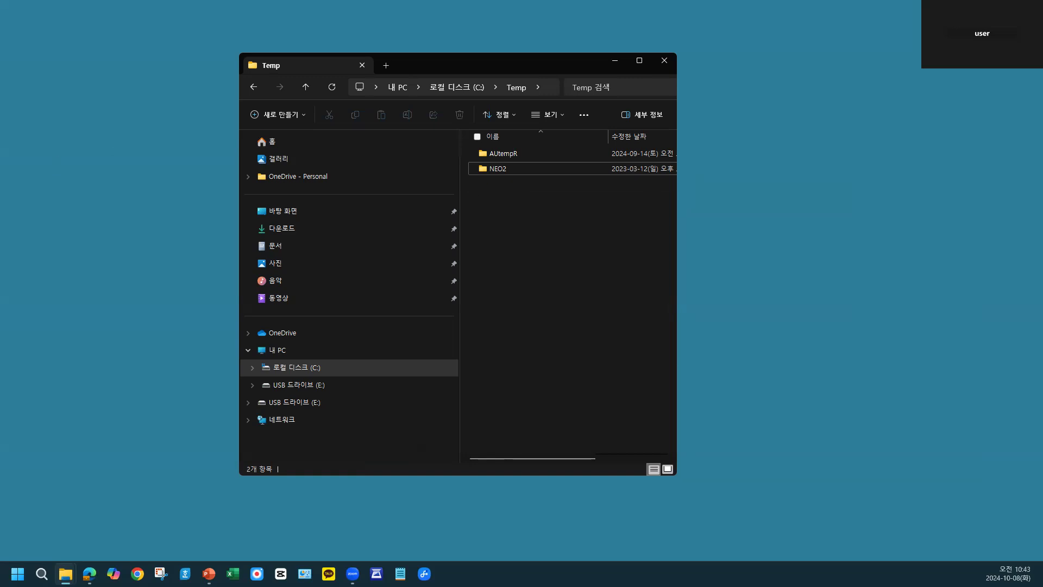
{"action": "key", "text": "alt+Tab"}
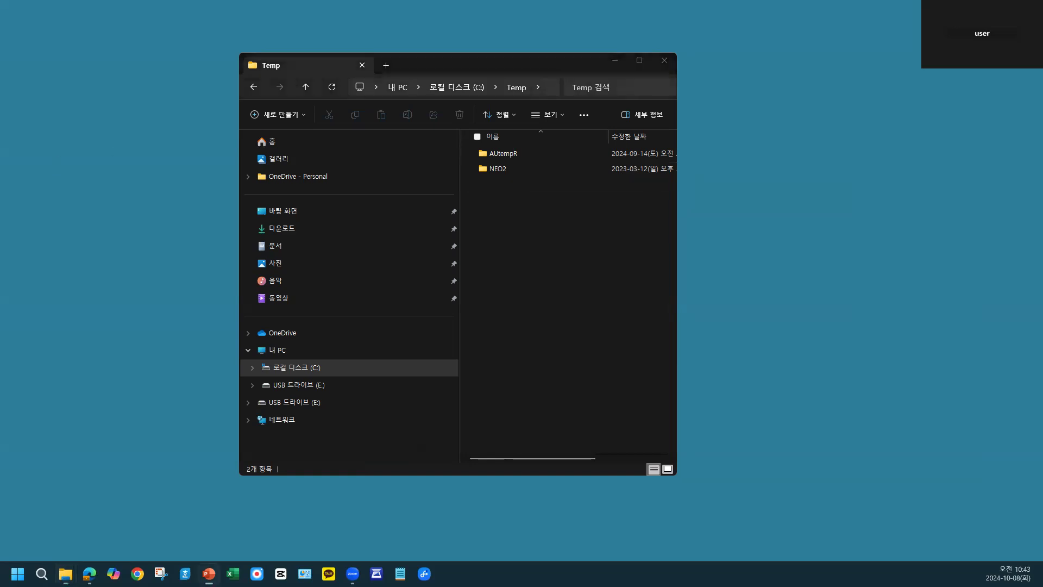